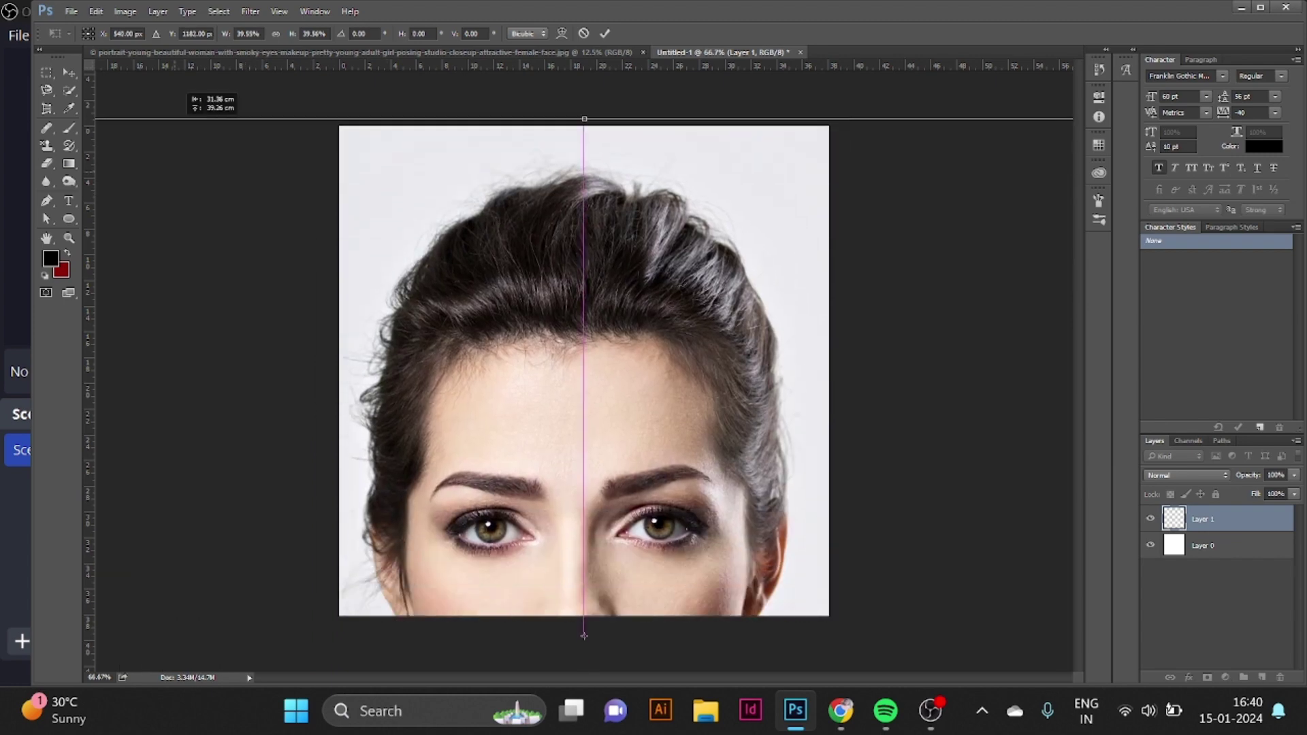
- Scale the portrait layer down to about 23.4% and position it so the head and shoulders fill the canvas
{"action": "left_click_drag", "start_coordinate": [272, 157], "coordinate": [317, 191]}
{"action": "left_click_drag", "start_coordinate": [522, 313], "coordinate": [587, 266]}
{"action": "left_click_drag", "start_coordinate": [278, 103], "coordinate": [310, 135]}
{"action": "key", "text": "ctrl+z"}
{"action": "left_click_drag", "start_coordinate": [502, 303], "coordinate": [487, 256]}
{"action": "left_click_drag", "start_coordinate": [584, 394], "coordinate": [586, 402]}
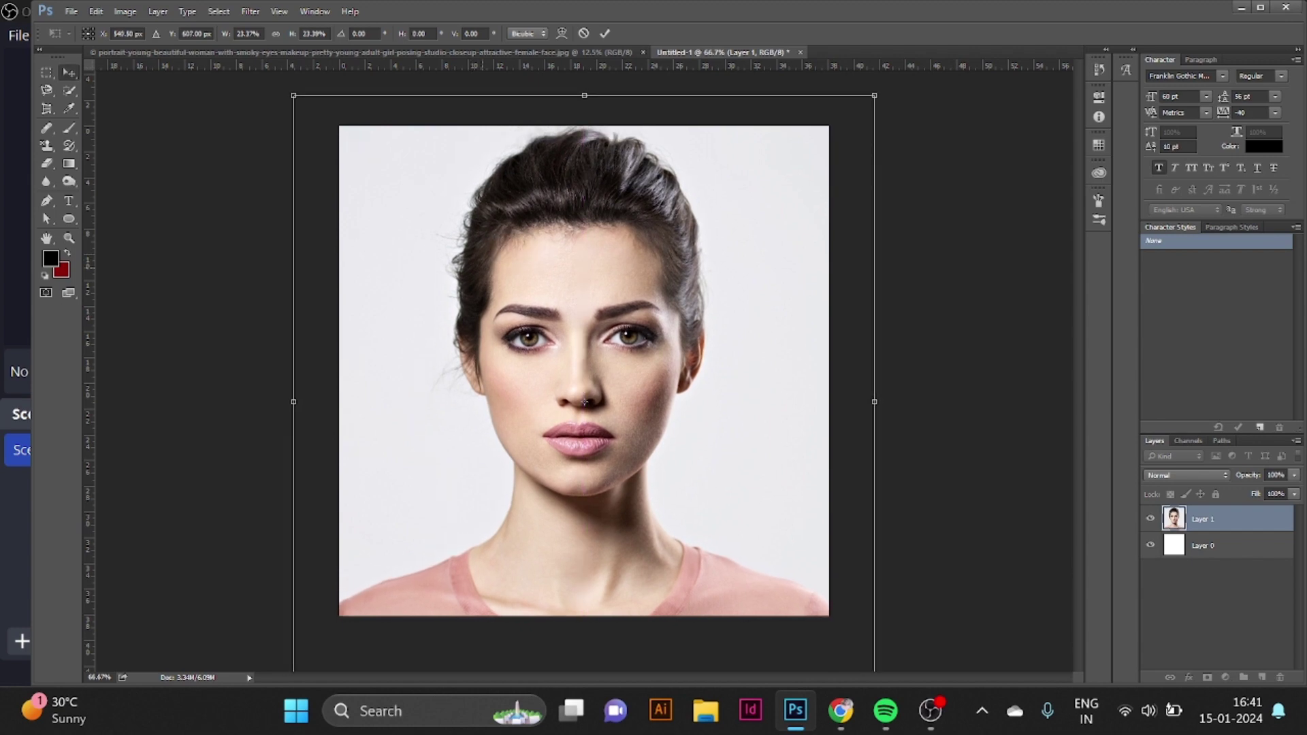
{"action": "key", "text": "Return"}
- Quick-select the woman's face, hair, neck and shirt, and add a layer mask that hides the grey background
{"action": "key", "text": "w"}
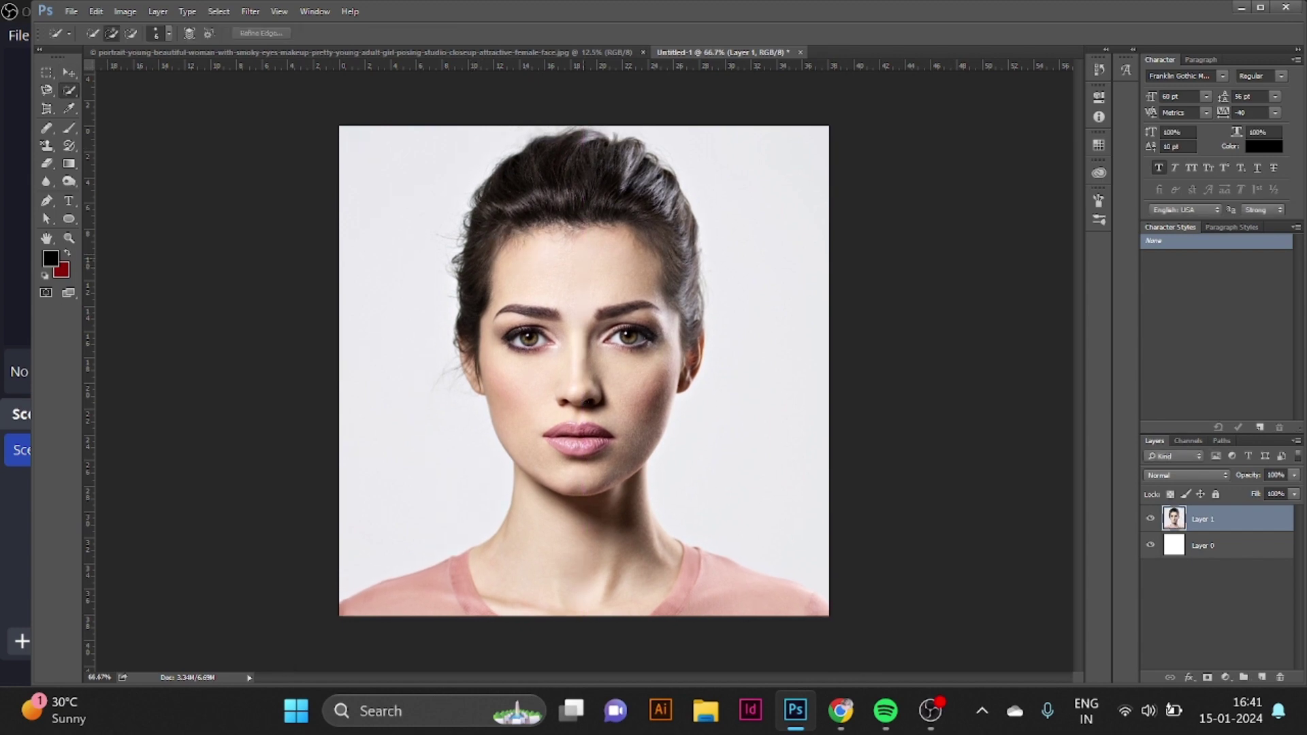
{"action": "mouse_move", "coordinate": [584, 260]}
{"action": "left_mouse_down"}
{"action": "mouse_move", "coordinate": [584, 399]}
{"action": "mouse_move", "coordinate": [618, 485]}
{"action": "mouse_move", "coordinate": [567, 522]}
{"action": "mouse_move", "coordinate": [776, 600]}
{"action": "left_mouse_up"}
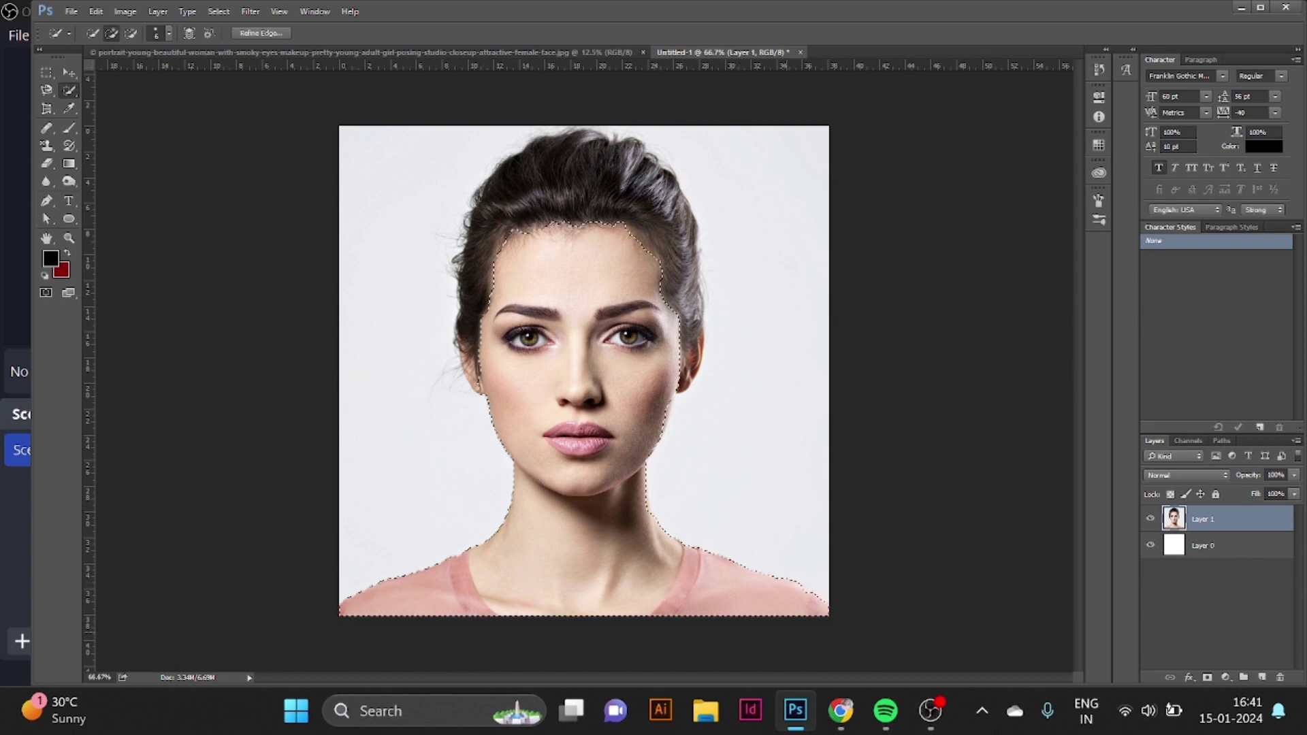
{"action": "left_click_drag", "start_coordinate": [660, 198], "coordinate": [544, 178]}
{"action": "key", "text": "ctrl+plus"}
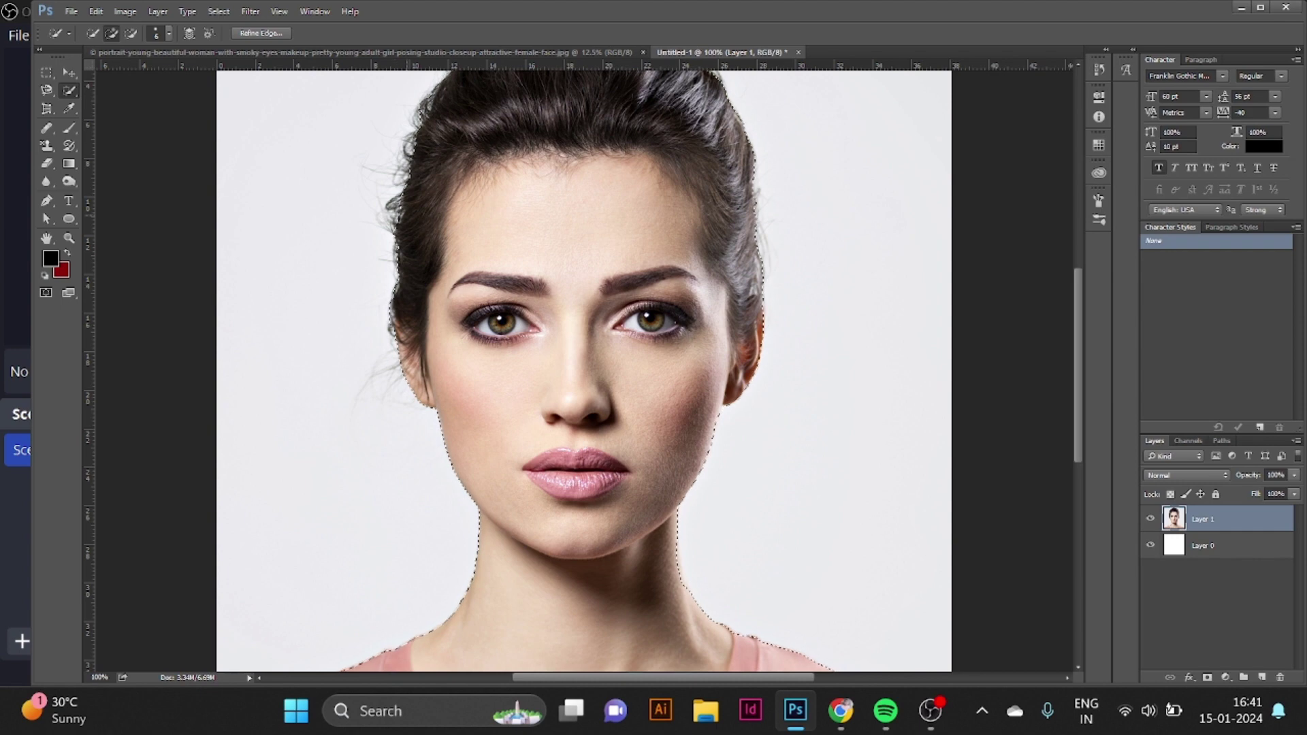
{"action": "scroll", "coordinate": [585, 371], "scroll_direction": "up", "scroll_amount": 3}
{"action": "scroll", "coordinate": [584, 372], "scroll_direction": "up", "scroll_amount": 1}
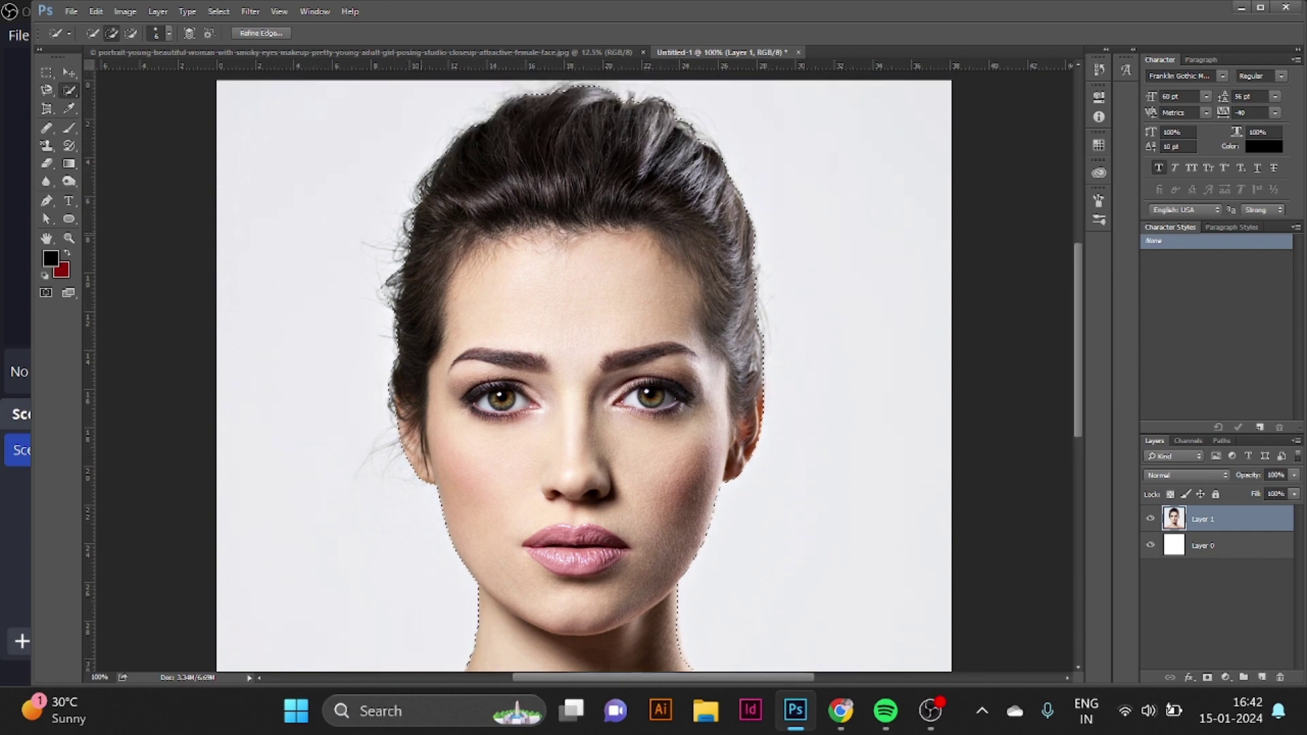
{"action": "scroll", "coordinate": [584, 371], "scroll_direction": "up", "scroll_amount": 2}
{"action": "scroll", "coordinate": [584, 371], "scroll_direction": "up", "scroll_amount": 1}
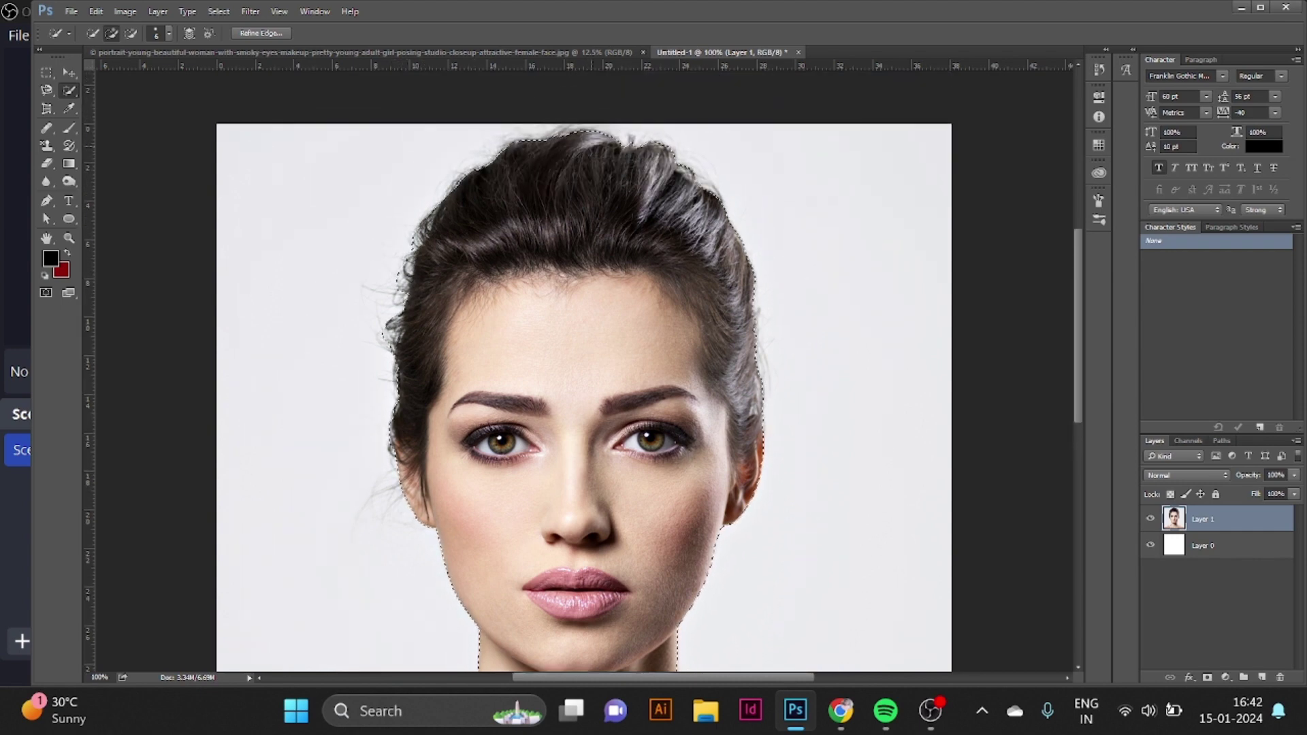
{"action": "scroll", "coordinate": [584, 371], "scroll_direction": "down", "scroll_amount": 2}
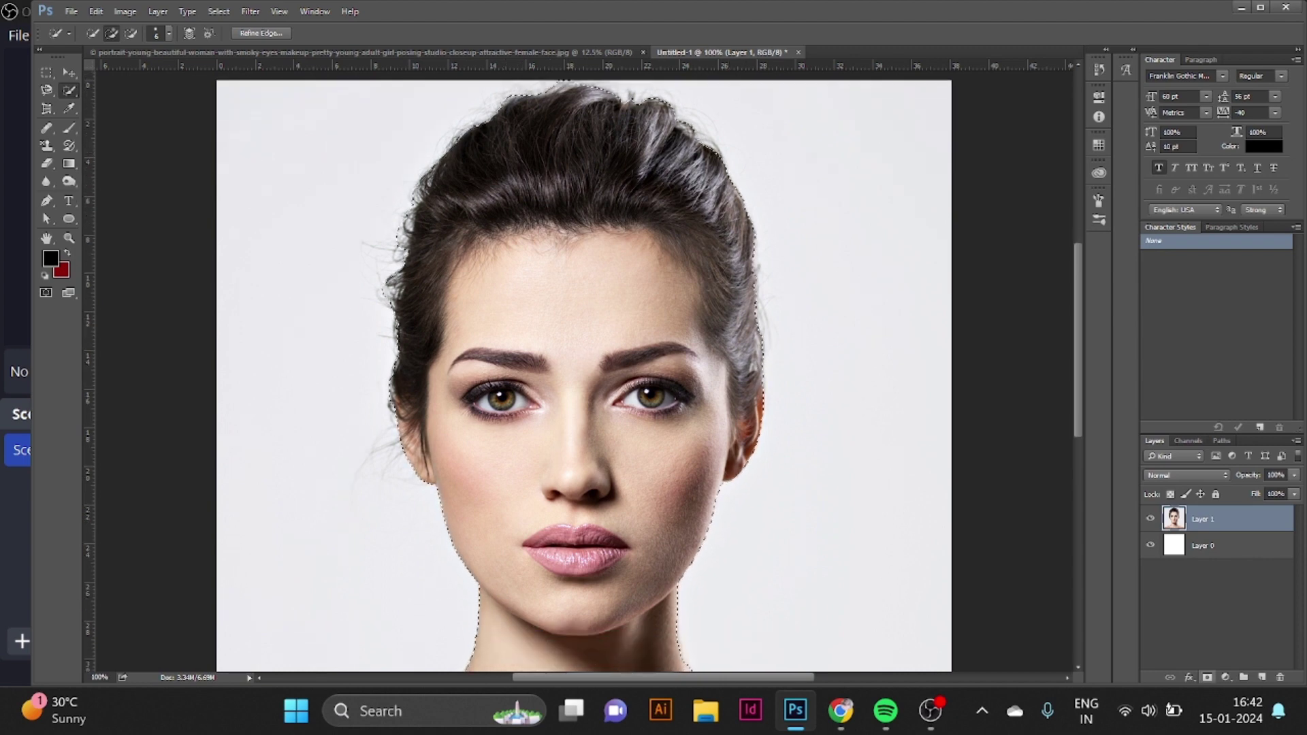
{"action": "left_click", "coordinate": [1207, 678]}
- Refine the portrait mask's edge by brushing around the hair outline, outputting to a new layer with layer mask
{"action": "double_click", "coordinate": [1206, 518]}
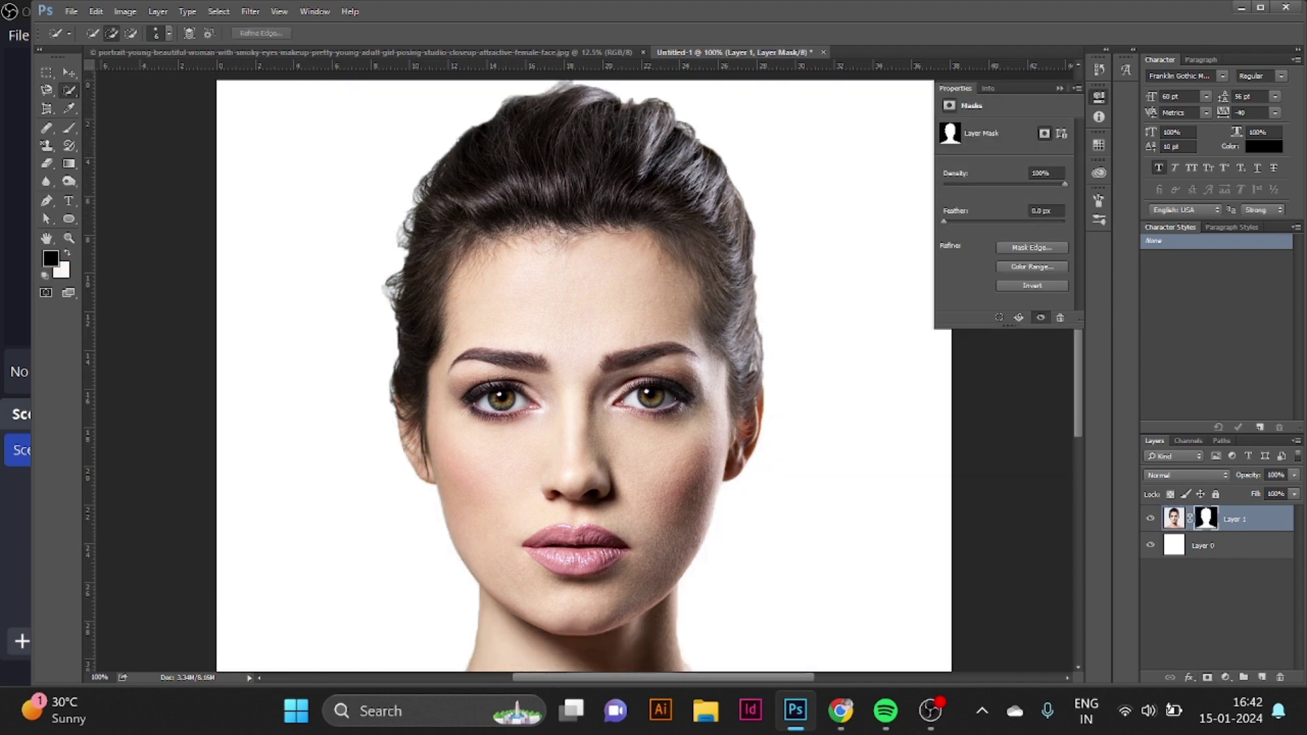
{"action": "left_click", "coordinate": [1032, 248]}
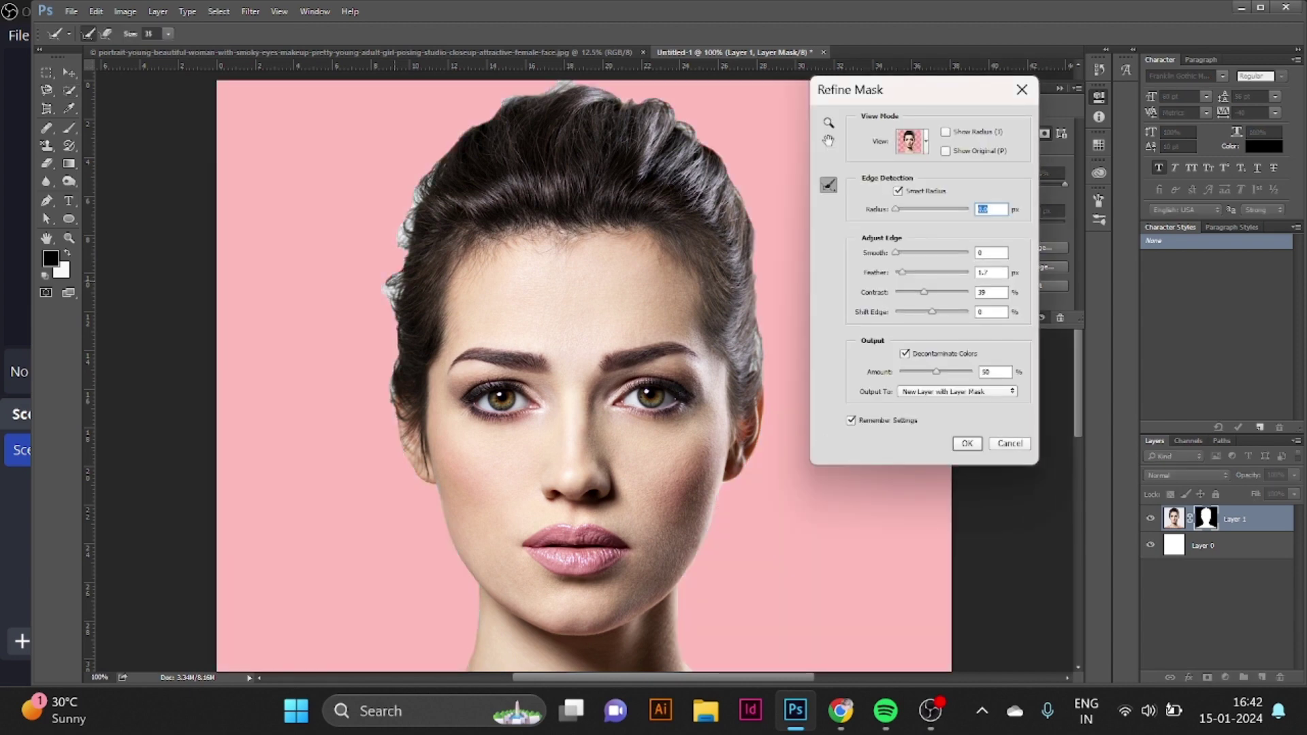
{"action": "left_click_drag", "start_coordinate": [392, 281], "coordinate": [392, 393]}
{"action": "left_click_drag", "start_coordinate": [409, 215], "coordinate": [434, 161]}
{"action": "mouse_move", "coordinate": [486, 117]}
{"action": "left_mouse_down"}
{"action": "mouse_move", "coordinate": [551, 83]}
{"action": "mouse_move", "coordinate": [593, 84]}
{"action": "mouse_move", "coordinate": [694, 128]}
{"action": "left_mouse_up"}
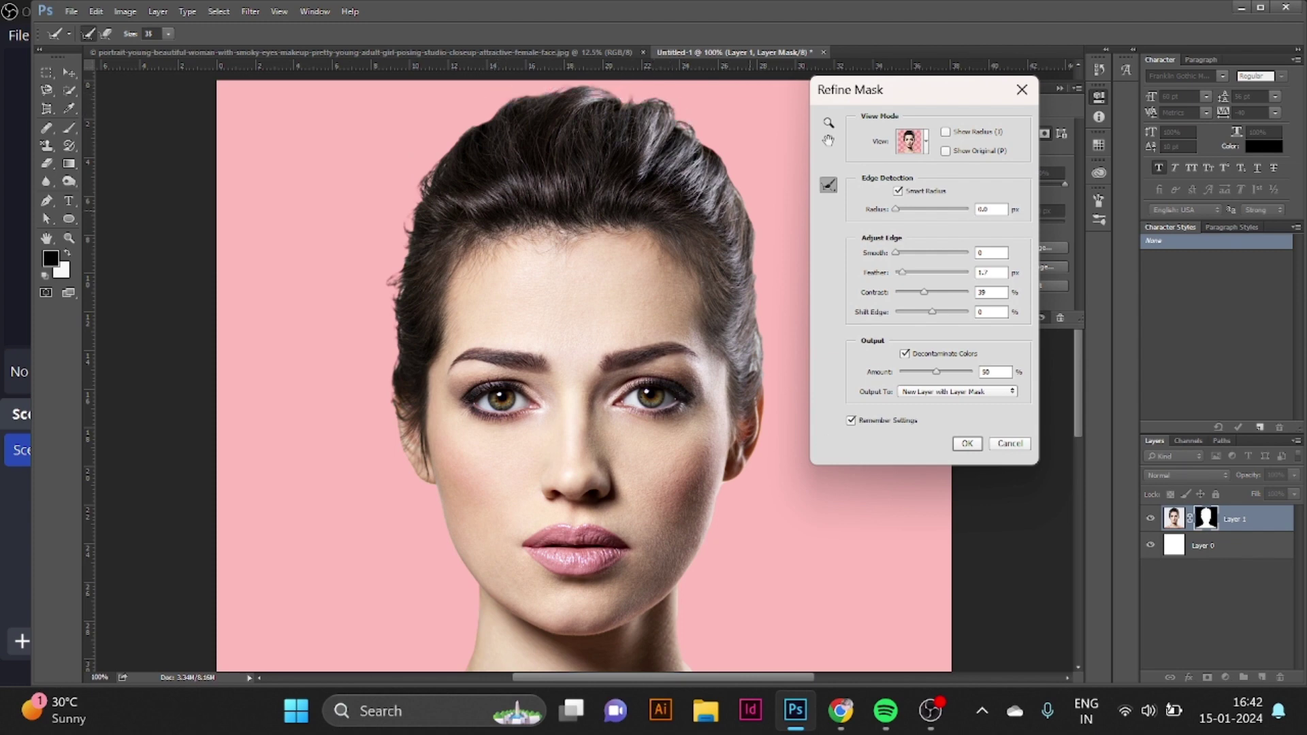
{"action": "left_click_drag", "start_coordinate": [746, 201], "coordinate": [768, 361]}
{"action": "key", "text": "Return"}
{"action": "key", "text": "ctrl+minus"}
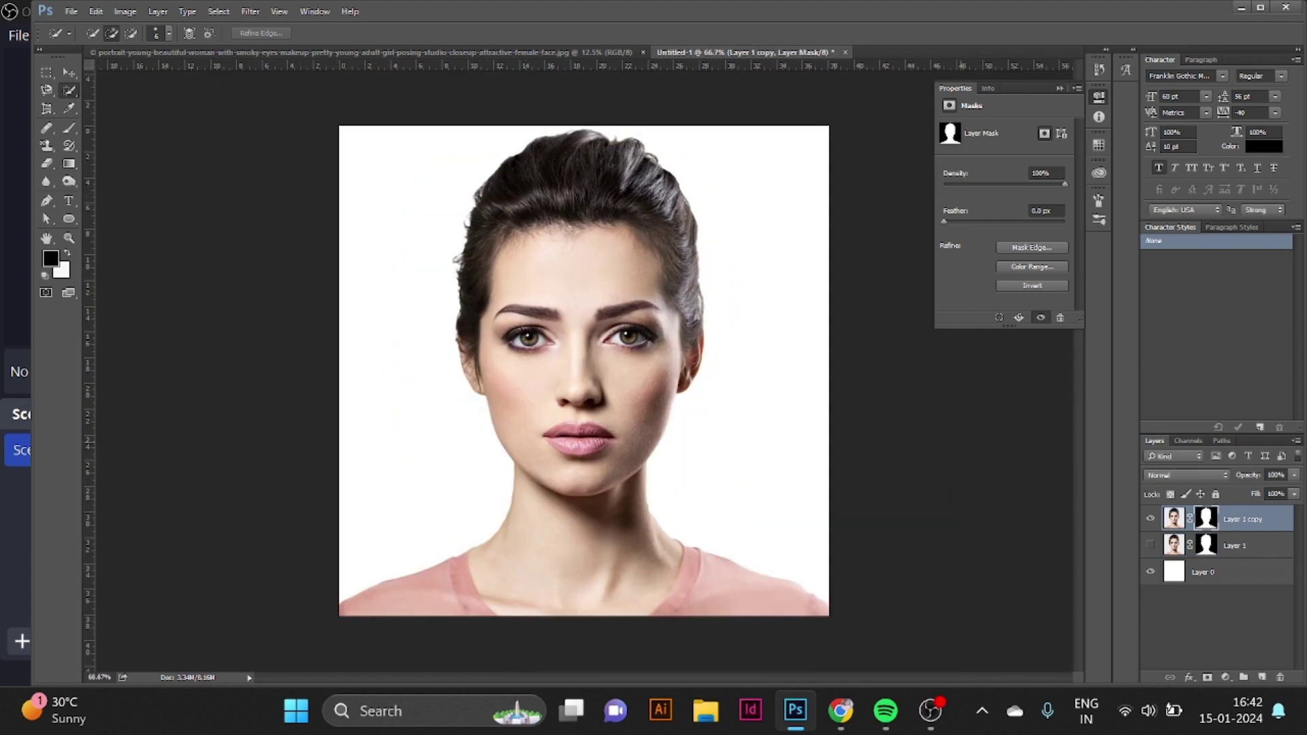
- Place a vertical guide through the middle of the face and cover the canvas right of it with an off-white rectangle, about 560 × 1084 px
{"action": "left_click", "coordinate": [1226, 573]}
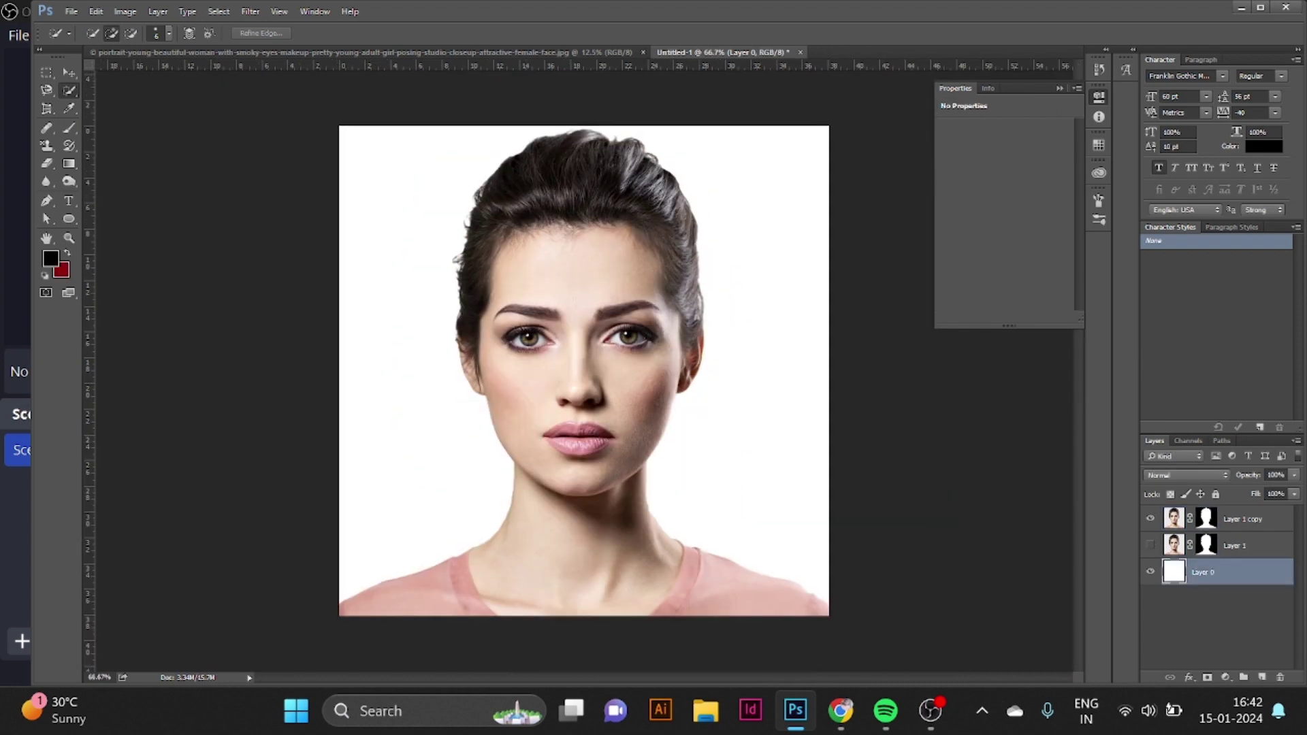
{"action": "left_click_drag", "start_coordinate": [89, 371], "coordinate": [577, 429]}
{"action": "left_click", "coordinate": [68, 218]}
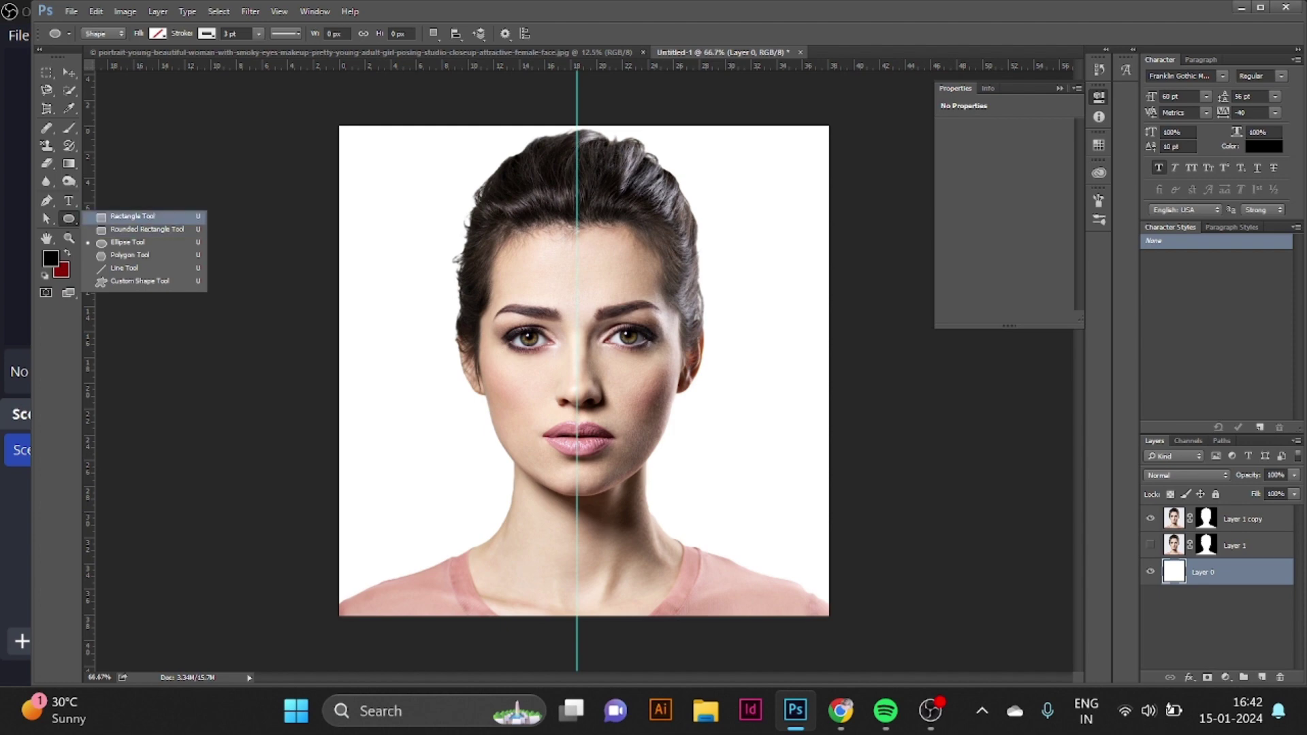
{"action": "left_click", "coordinate": [119, 216]}
{"action": "left_click", "coordinate": [1245, 520]}
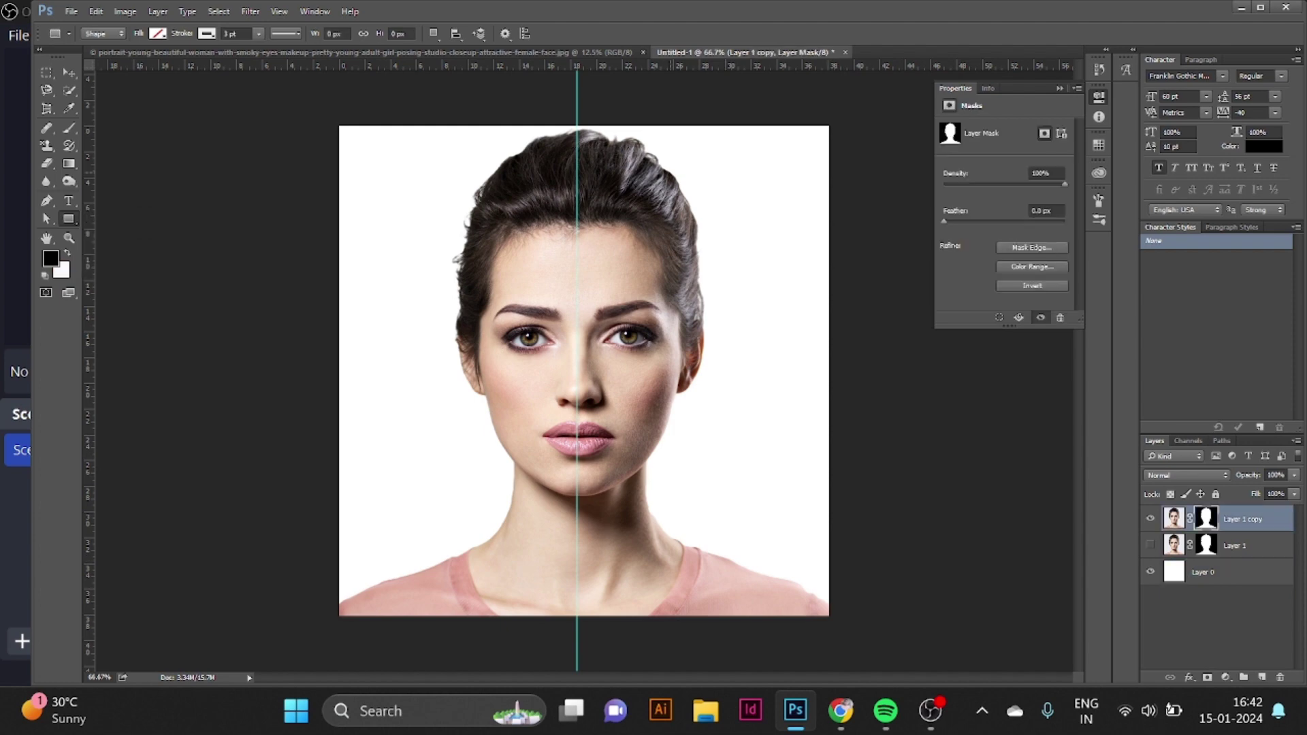
{"action": "left_click_drag", "start_coordinate": [577, 125], "coordinate": [831, 617]}
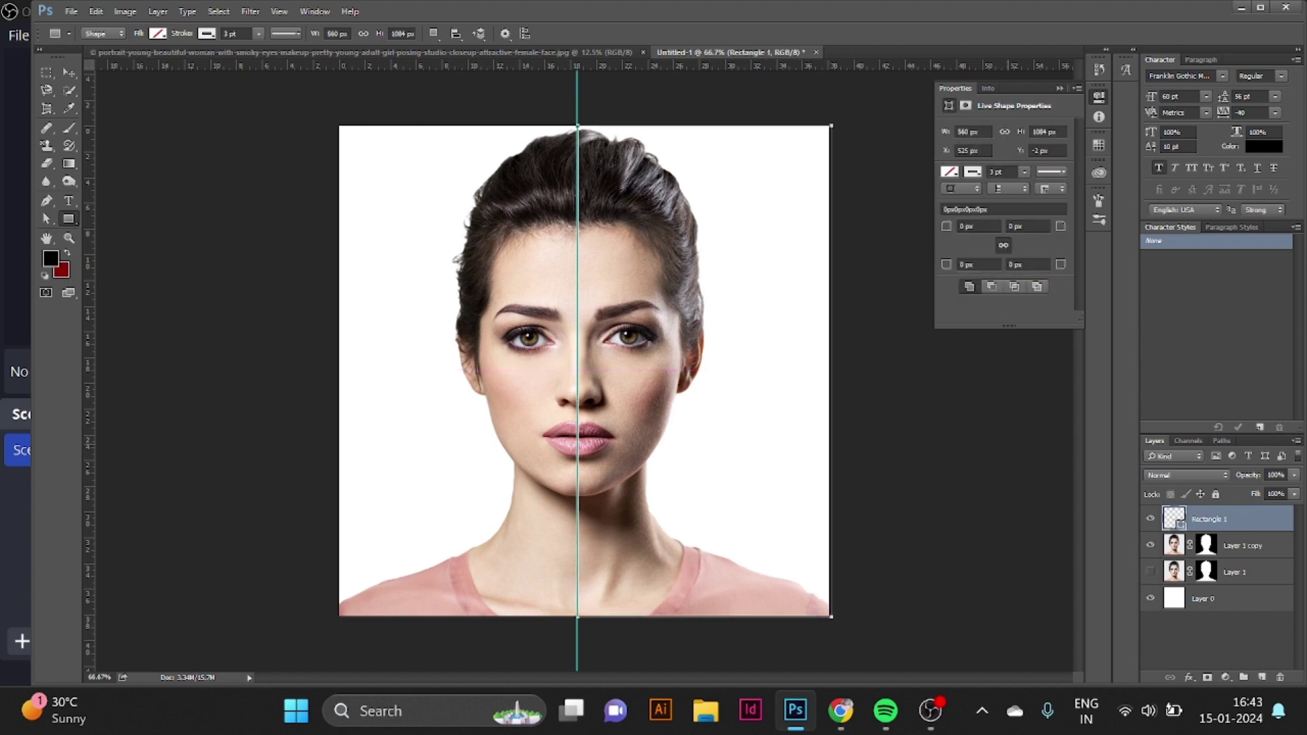
{"action": "left_click", "coordinate": [950, 172]}
{"action": "left_click", "coordinate": [975, 243]}
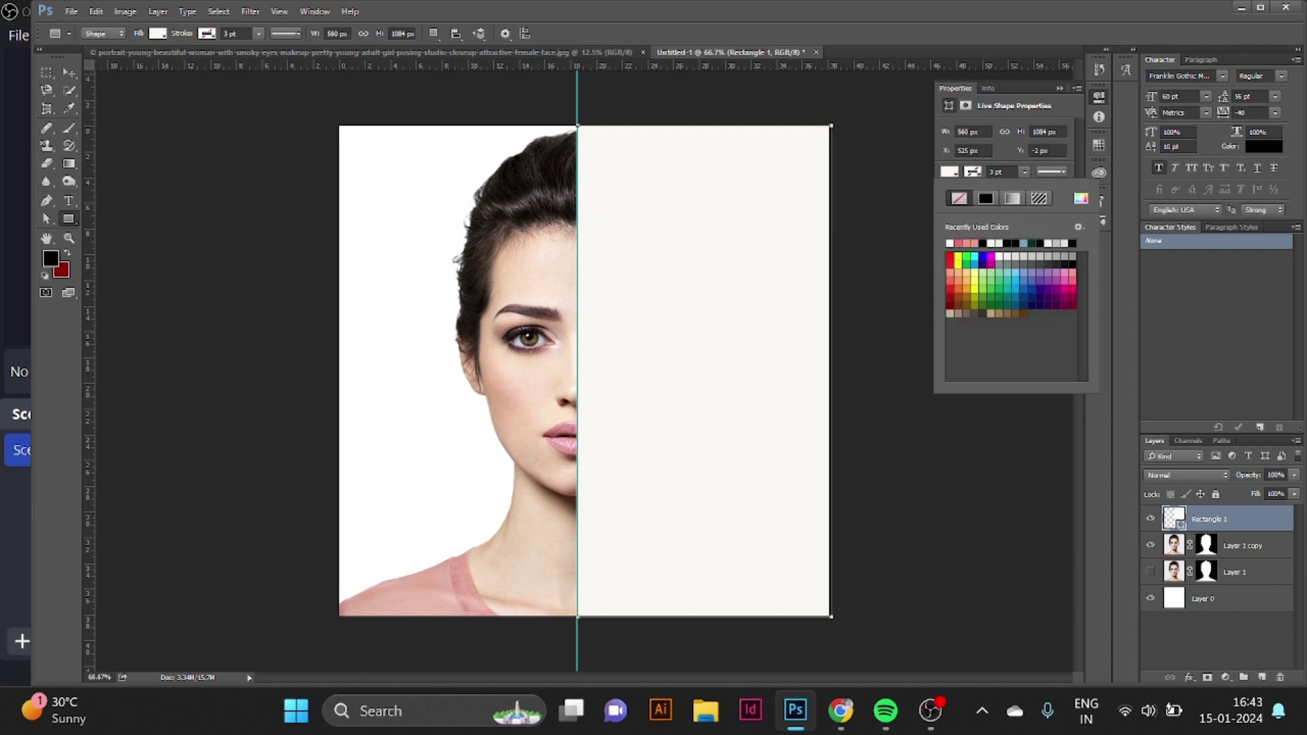
{"action": "key", "text": "v"}
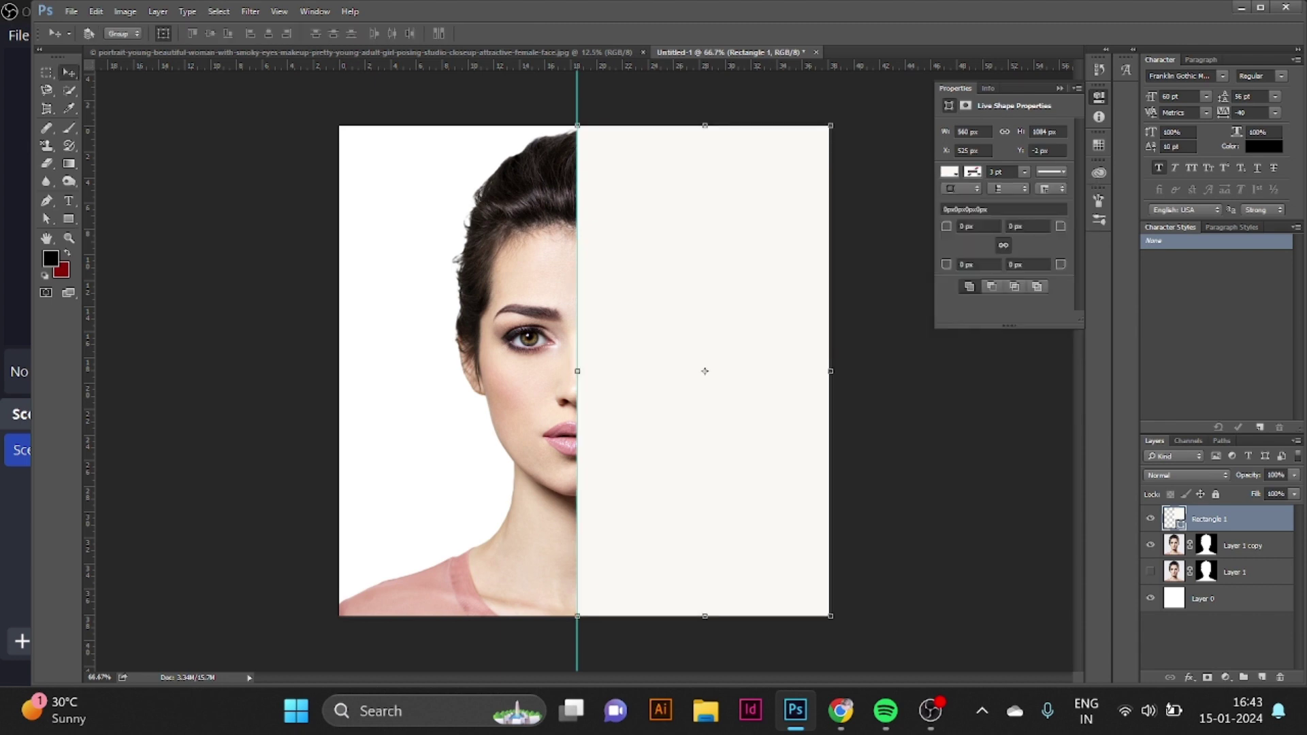
{"action": "key", "text": "t"}
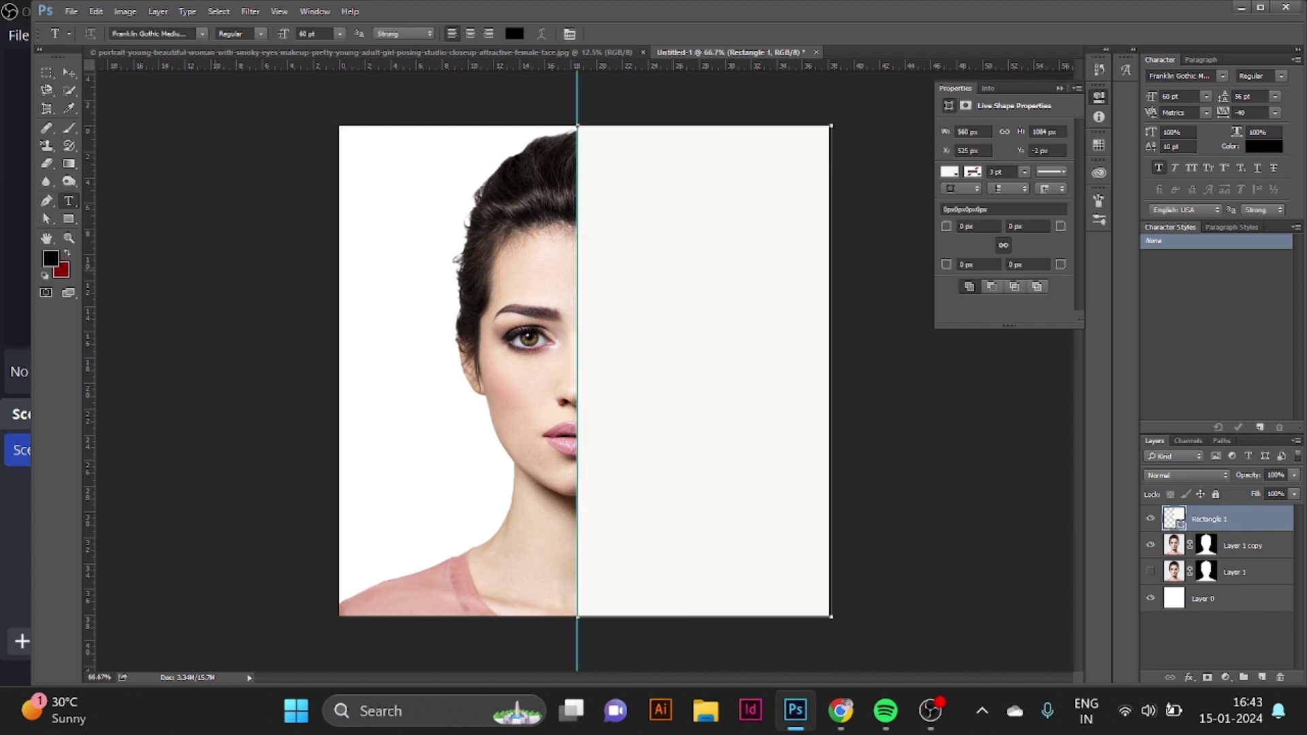
{"action": "left_click", "coordinate": [627, 279]}
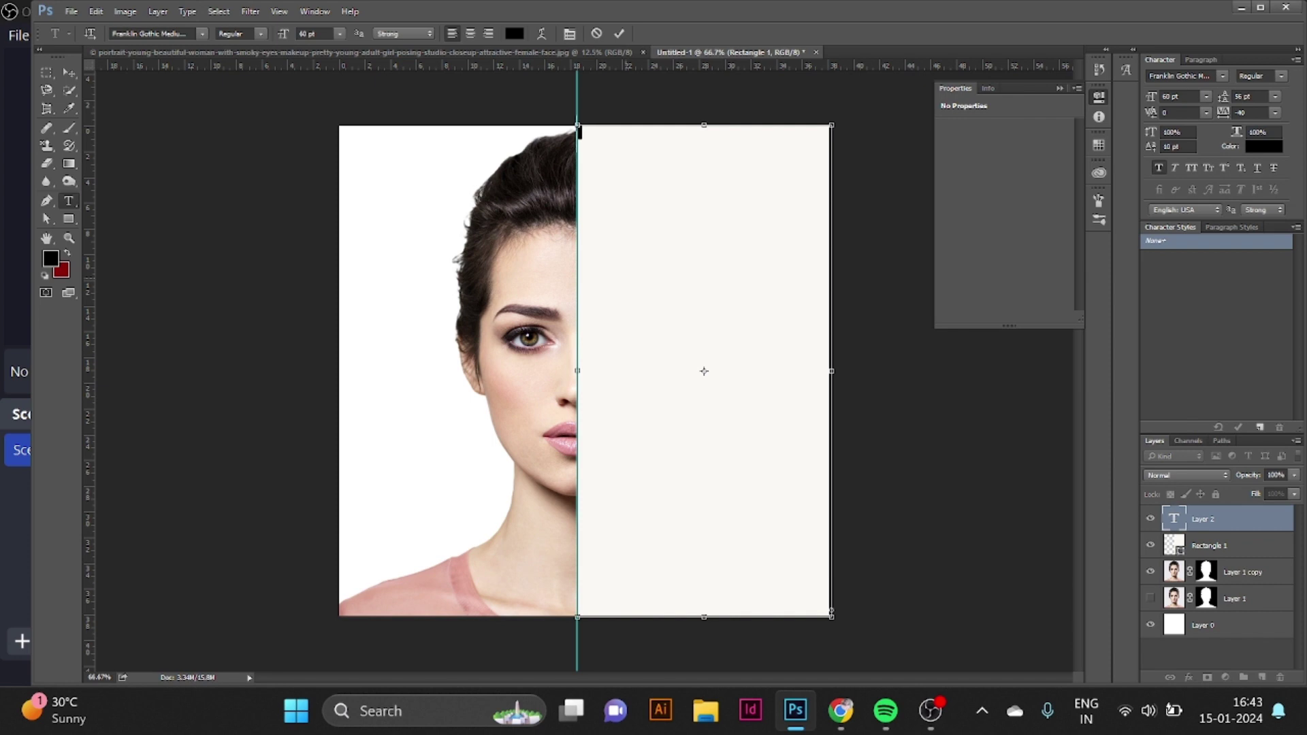
{"action": "key", "text": "Escape"}
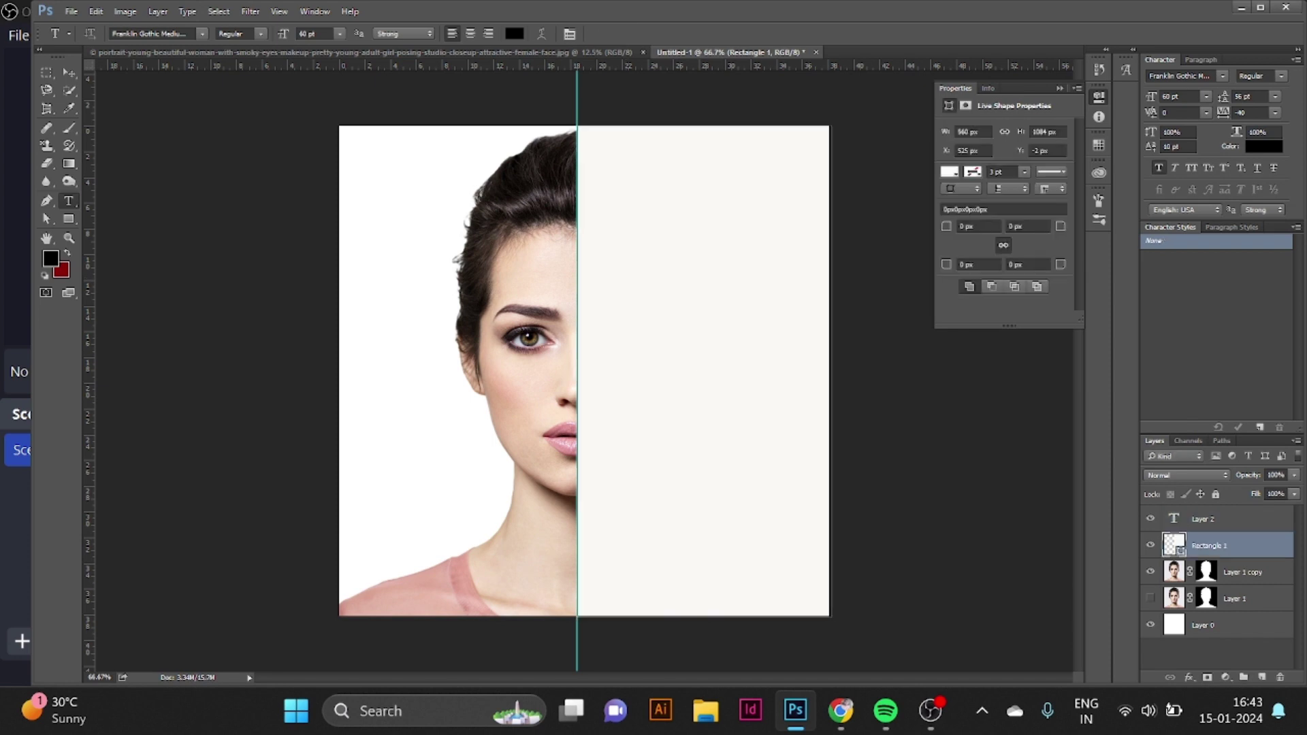
{"action": "left_click", "coordinate": [1243, 572]}
- Add a text layer above the rectangle reading "I LOVE / MY / SELF / AS / I'M" on five lines
{"action": "left_click", "coordinate": [1236, 519]}
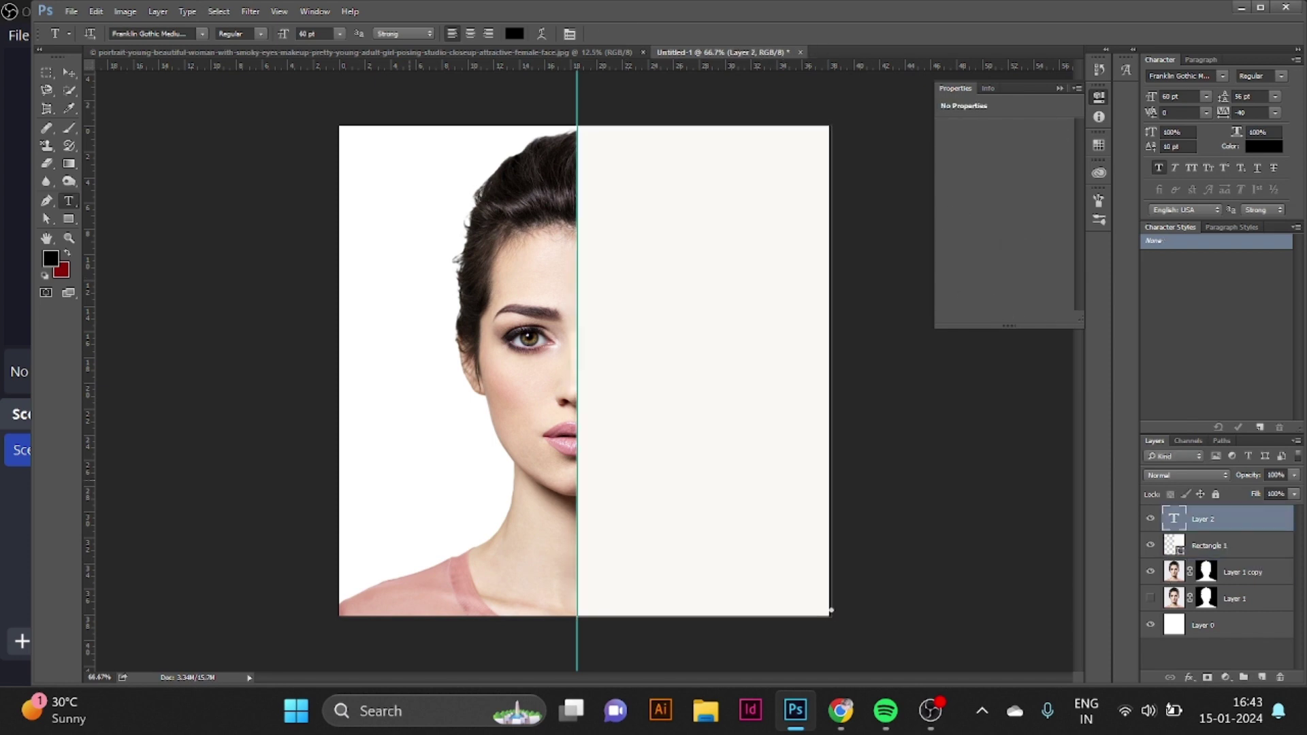
{"action": "left_click", "coordinate": [409, 476]}
{"action": "type", "text": "I LOVE"}
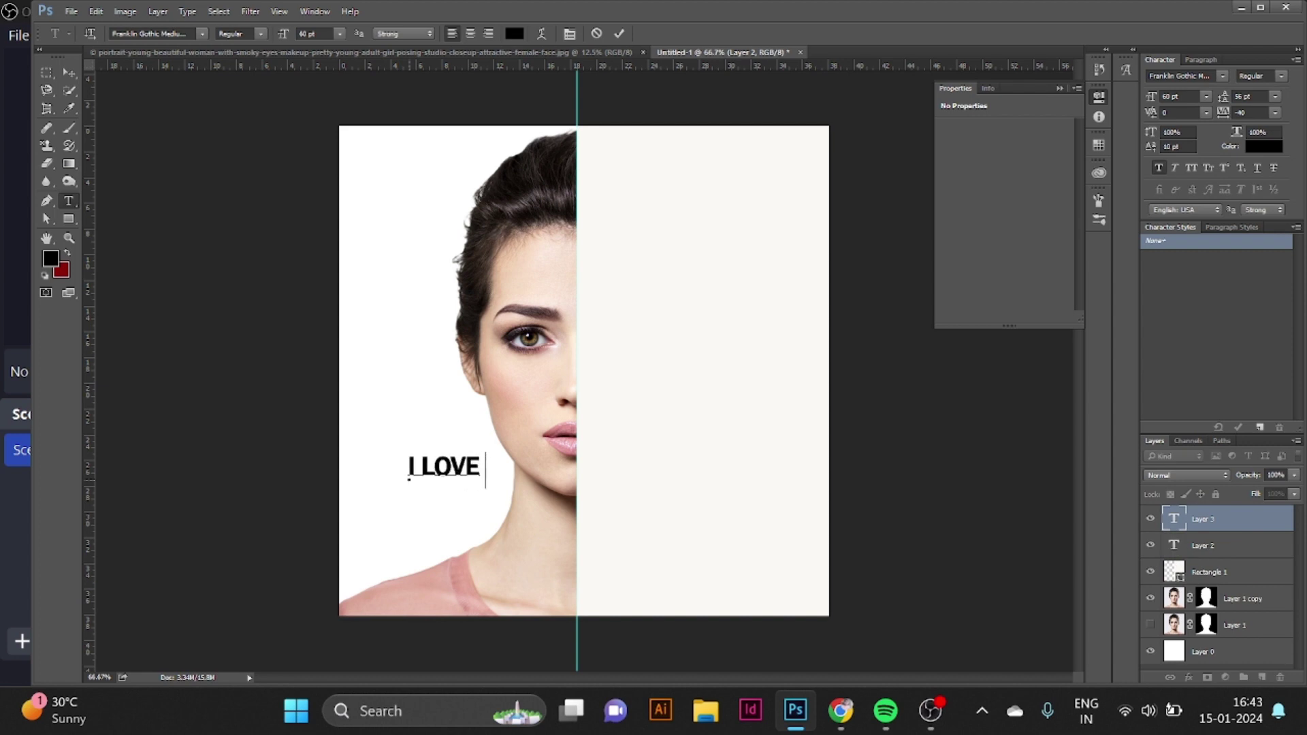
{"action": "type", "text": "MY SELF"}
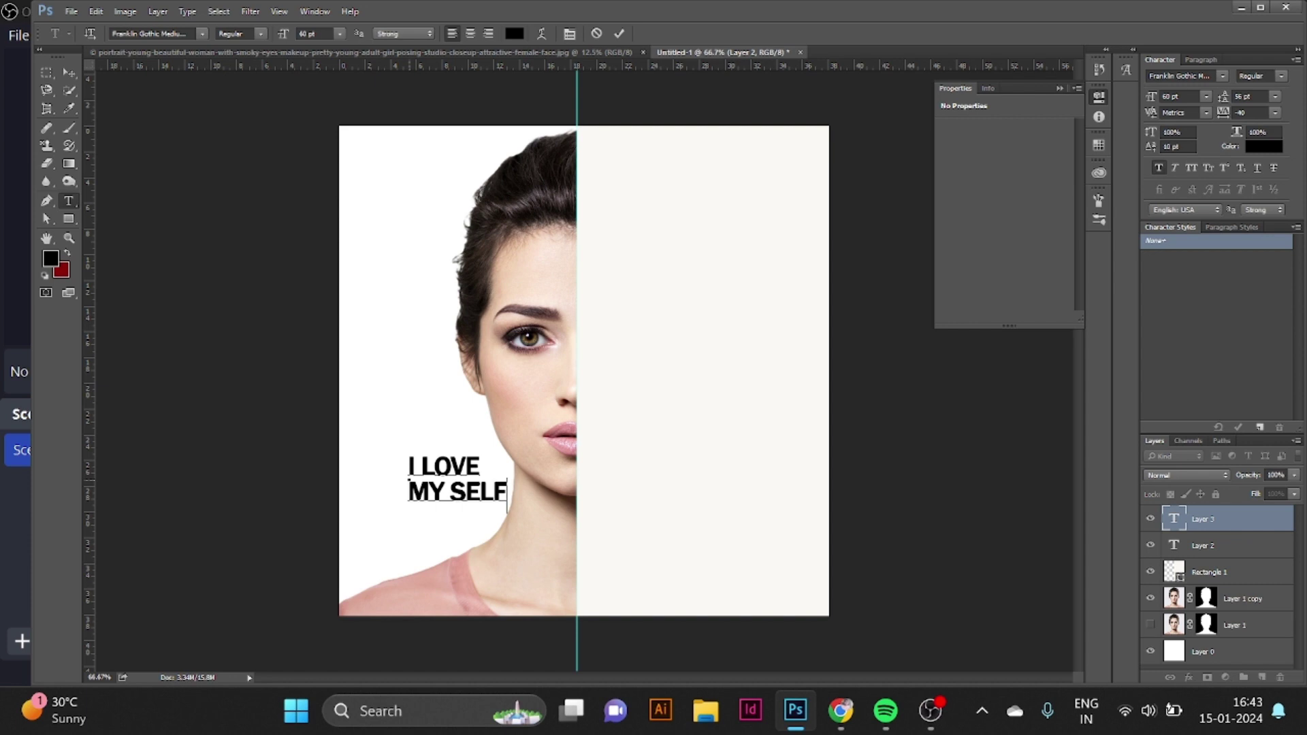
{"action": "left_click", "coordinate": [450, 507]}
{"action": "key", "text": "Return"}
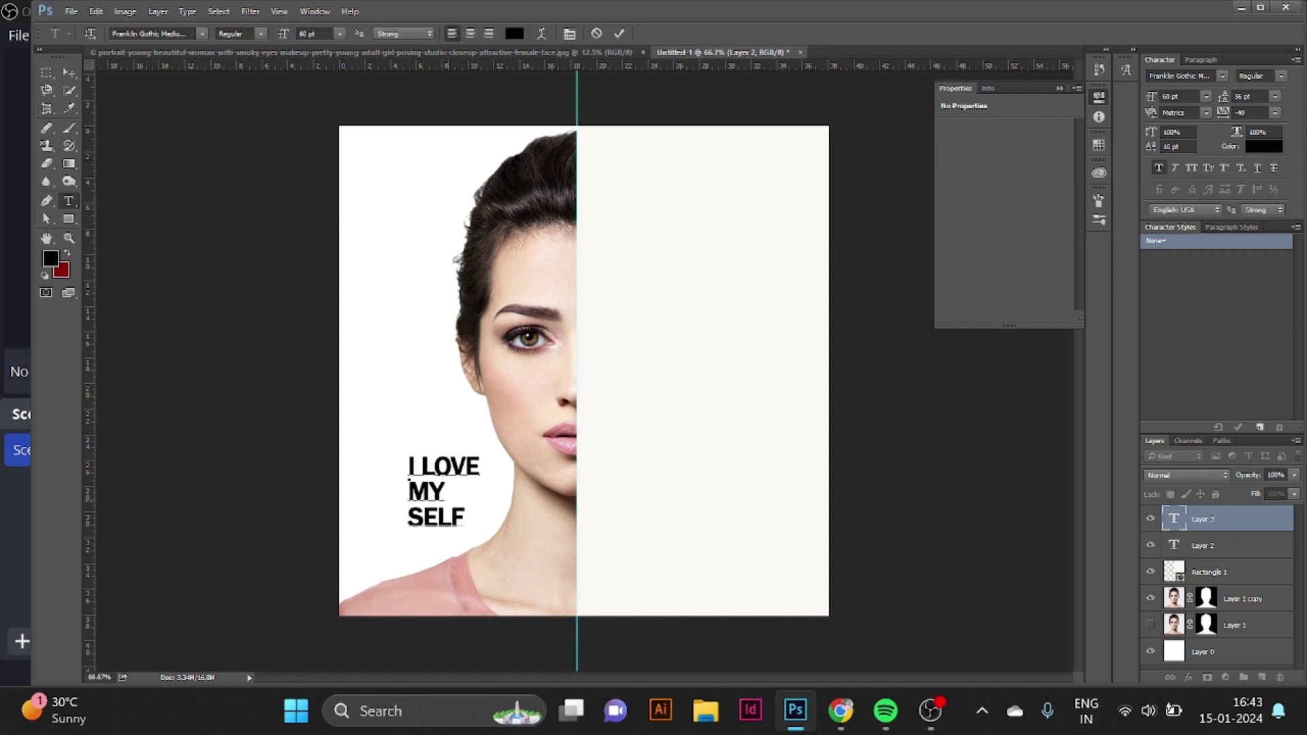
{"action": "type", "text": "ASI'M"}
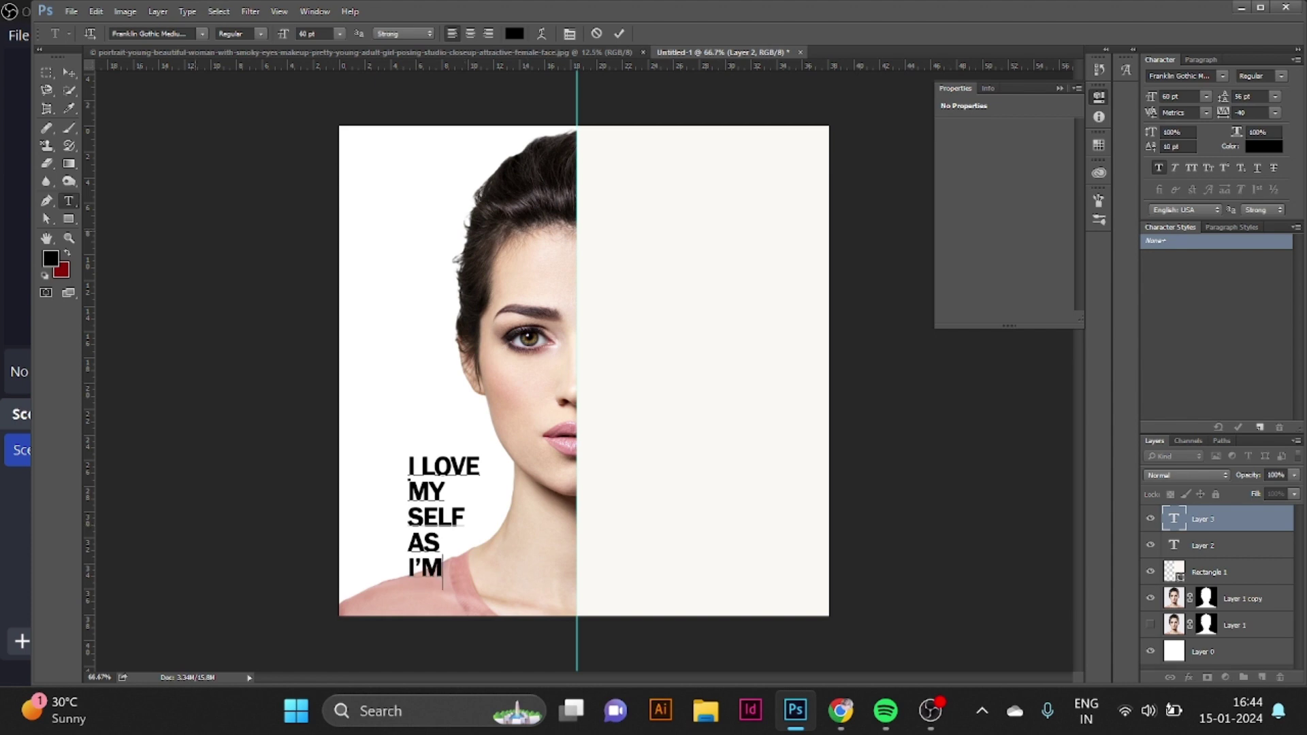
- Move the five-line text onto the off-white rectangle and scale it up to about 297% so it fills the width
{"action": "left_click", "coordinate": [68, 71]}
{"action": "left_click_drag", "start_coordinate": [448, 516], "coordinate": [656, 402]}
{"action": "key", "text": "ctrl+t"}
{"action": "left_click_drag", "start_coordinate": [696, 470], "coordinate": [785, 620]}
{"action": "left_click_drag", "start_coordinate": [702, 479], "coordinate": [674, 356]}
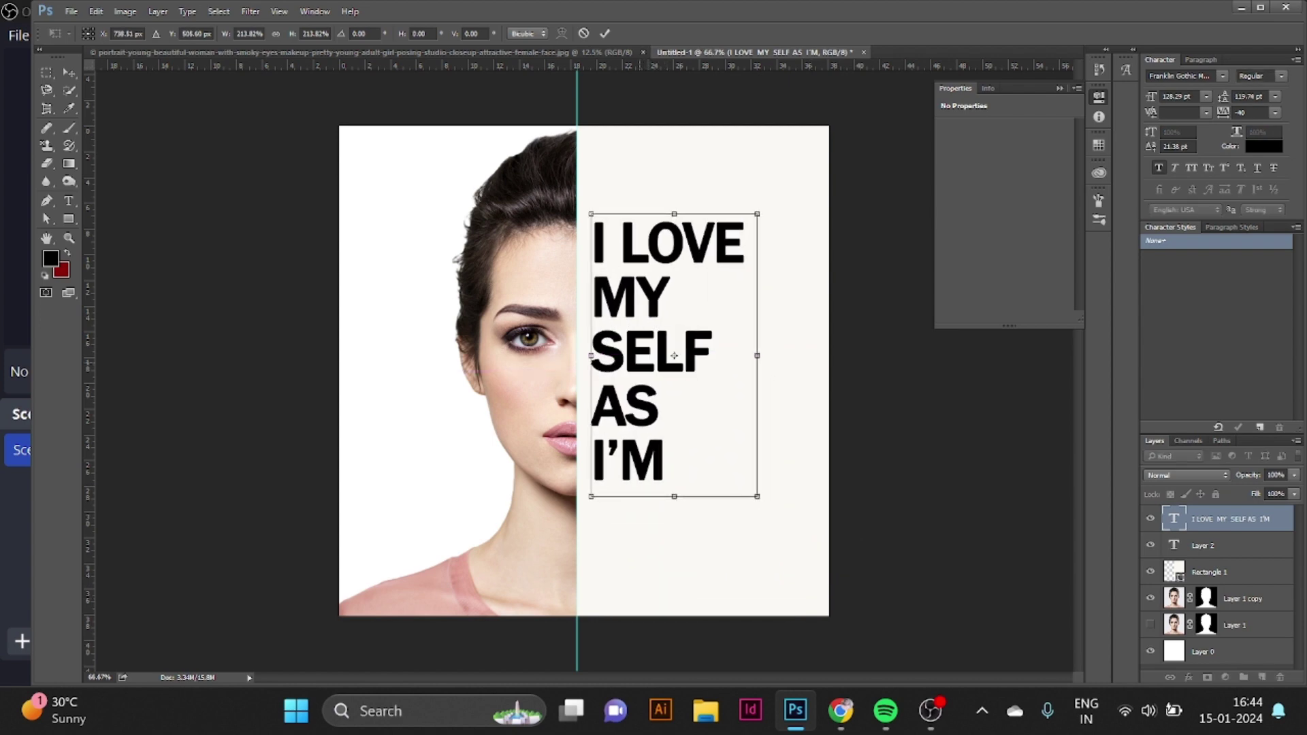
{"action": "left_click_drag", "start_coordinate": [757, 497], "coordinate": [817, 597]}
{"action": "left_click_drag", "start_coordinate": [709, 405], "coordinate": [702, 380]}
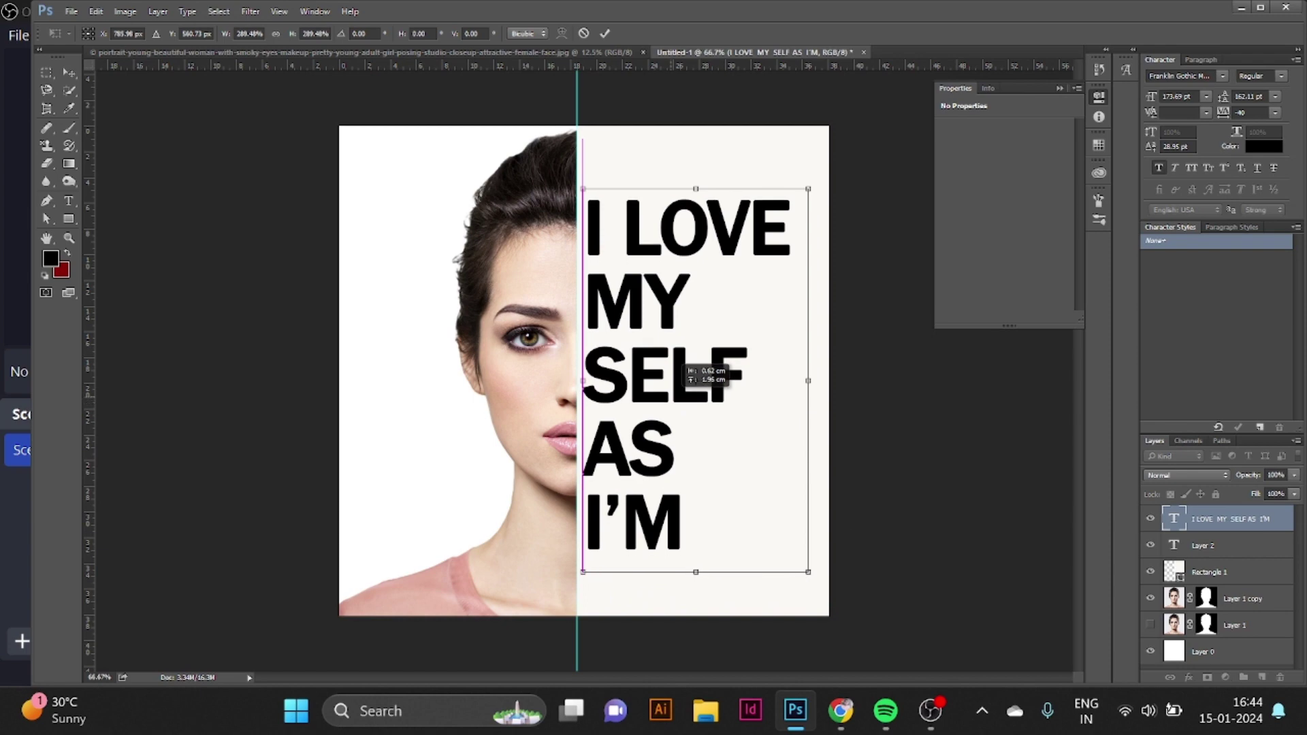
{"action": "left_click_drag", "start_coordinate": [808, 572], "coordinate": [814, 582]}
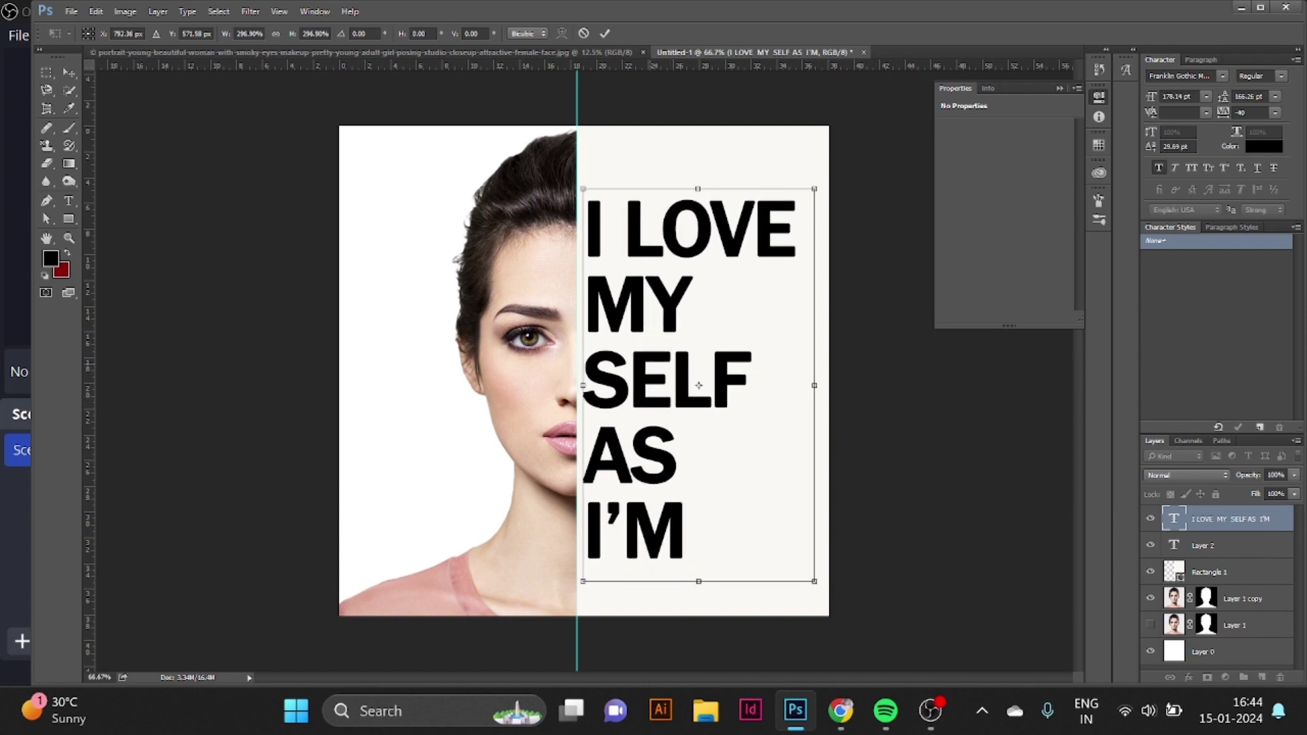
{"action": "key", "text": "Return"}
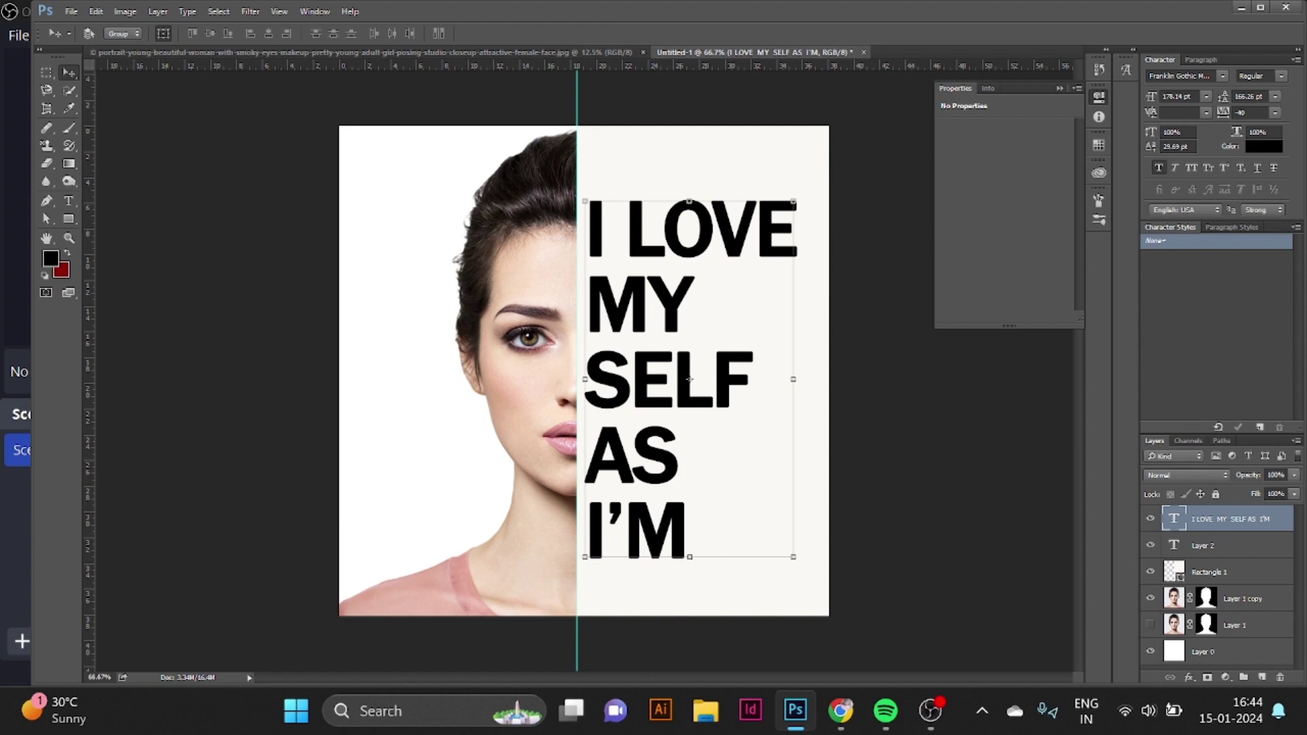
- Set the text layer's blending options to 0% fill opacity and Shallow knockout
{"action": "double_click", "coordinate": [1280, 520]}
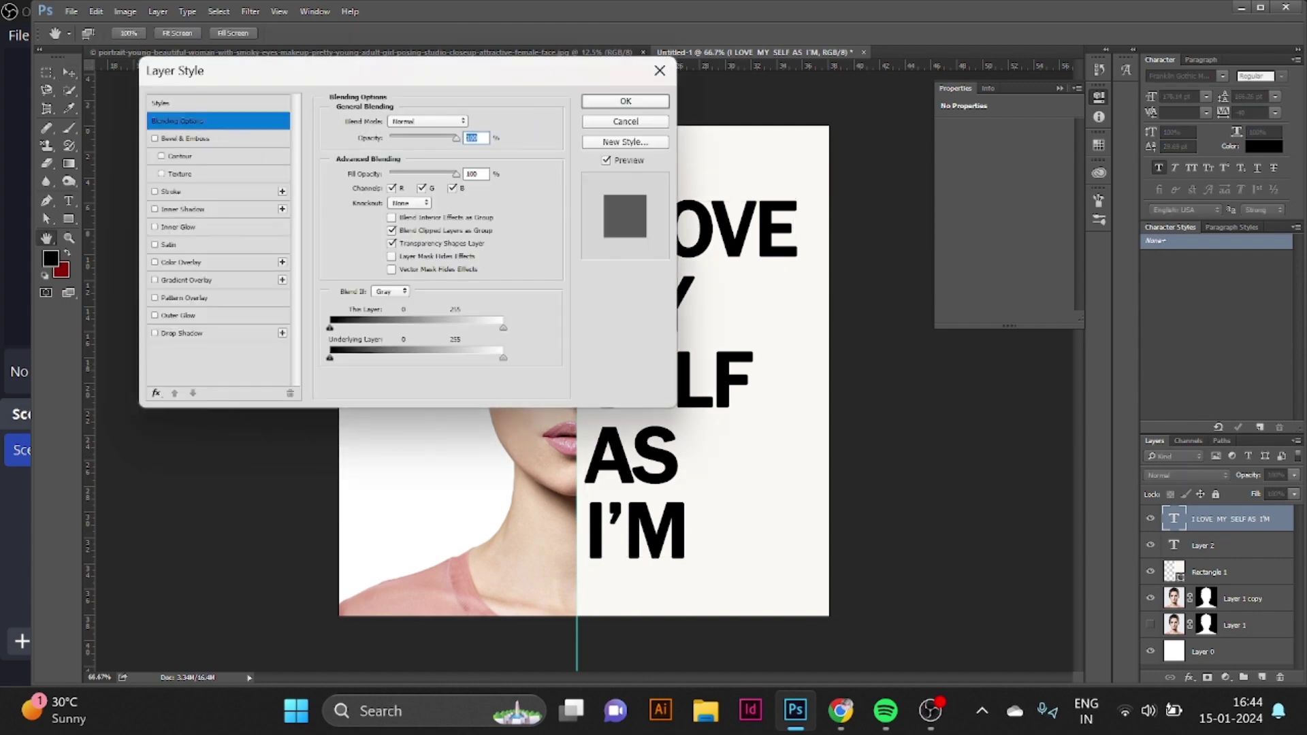
{"action": "left_click_drag", "start_coordinate": [456, 175], "coordinate": [389, 175]}
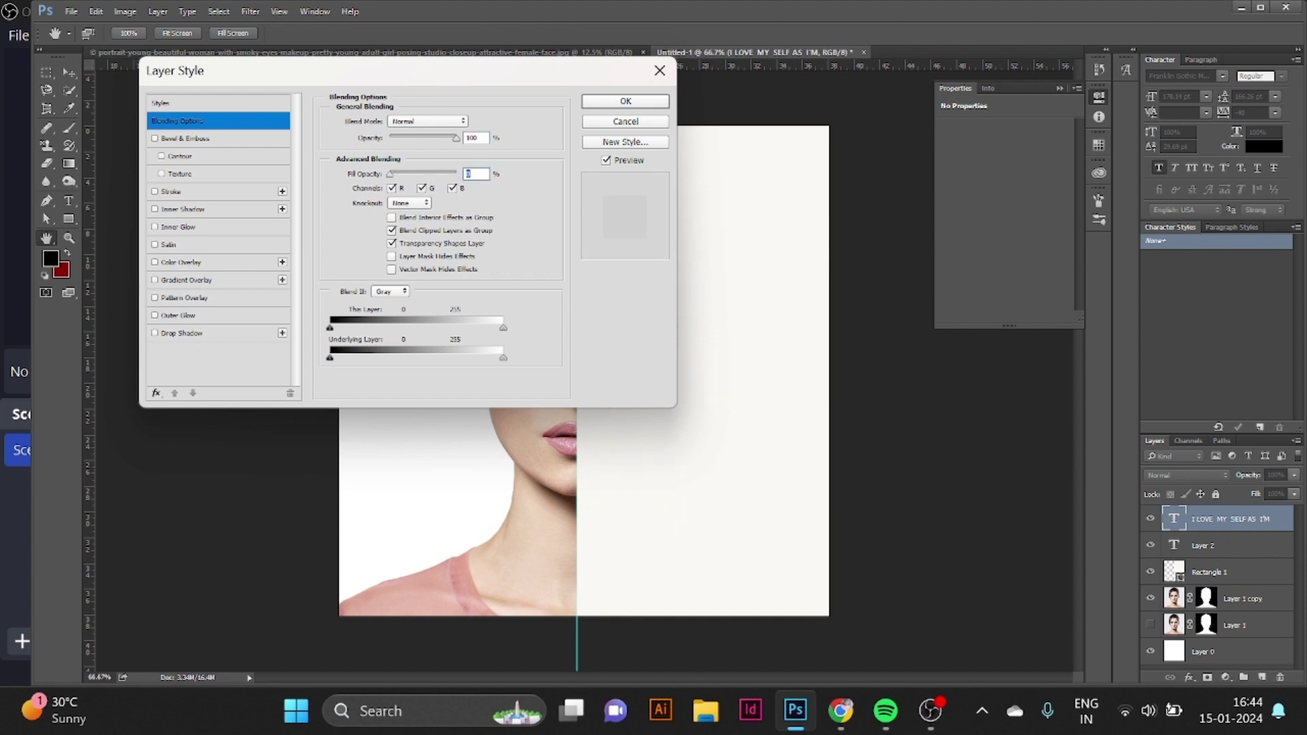
{"action": "left_click", "coordinate": [409, 204]}
{"action": "left_click", "coordinate": [400, 223]}
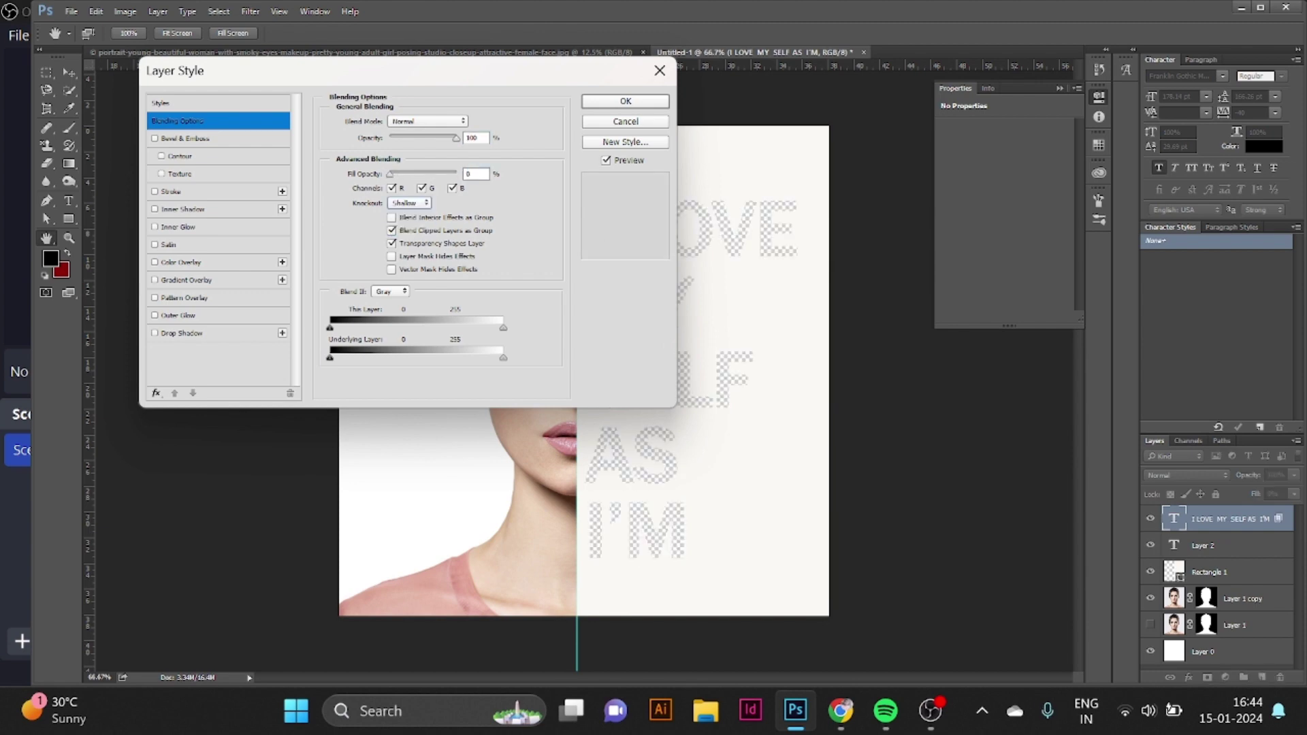
{"action": "left_click", "coordinate": [626, 101]}
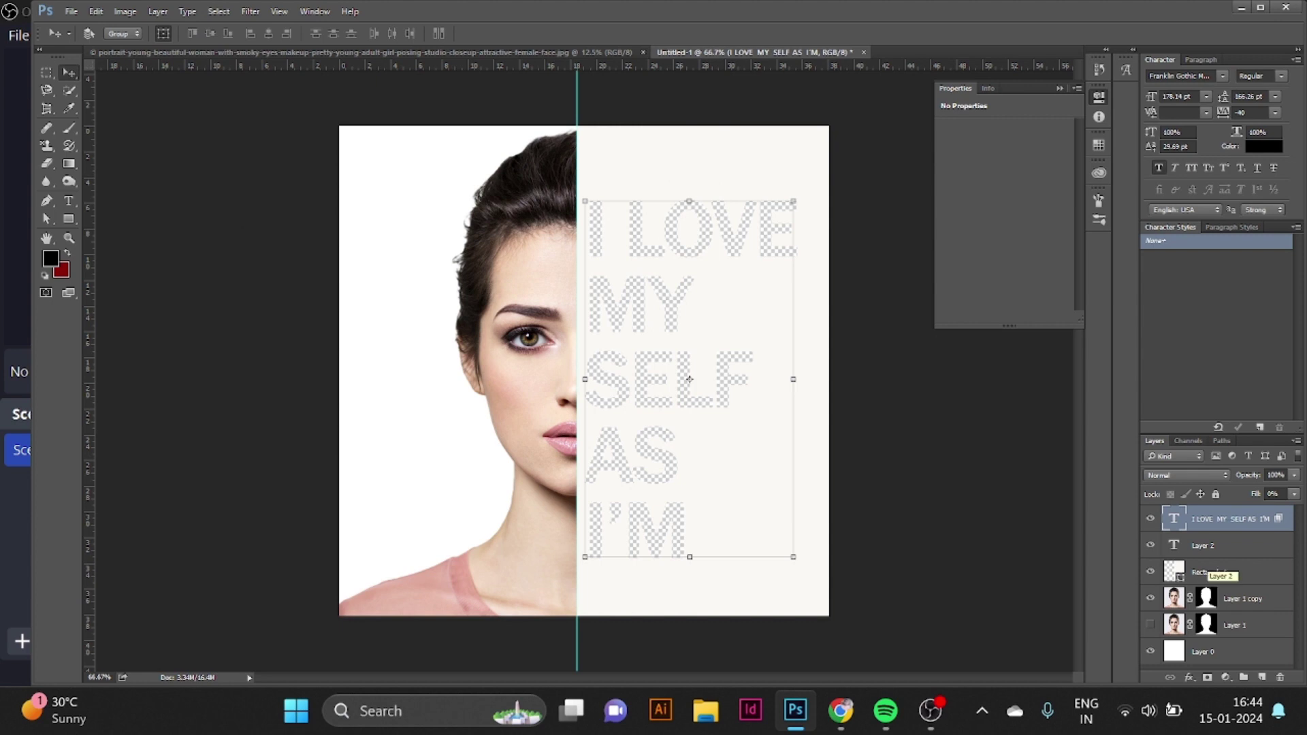
- Group the knockout text, the empty text layer and the rectangle so the portrait shows through the letters
{"action": "key", "text": "alt+shift+bracketleft"}
{"action": "key", "text": "alt+shift+bracketleft"}
{"action": "key", "text": "ctrl+g"}
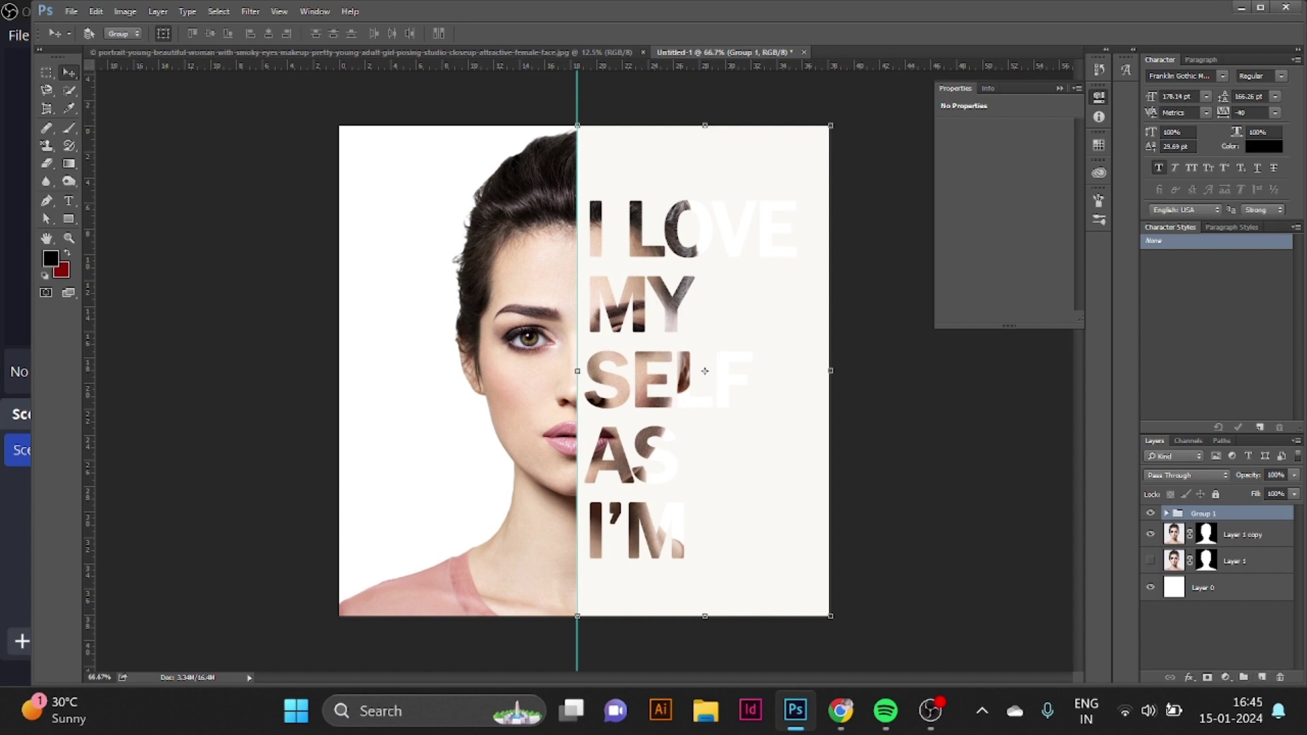
- Add a Solid Color fill layer directly above the white background layer in pale pink #f4c9c0
{"action": "left_click", "coordinate": [1219, 587]}
{"action": "left_click", "coordinate": [1226, 678]}
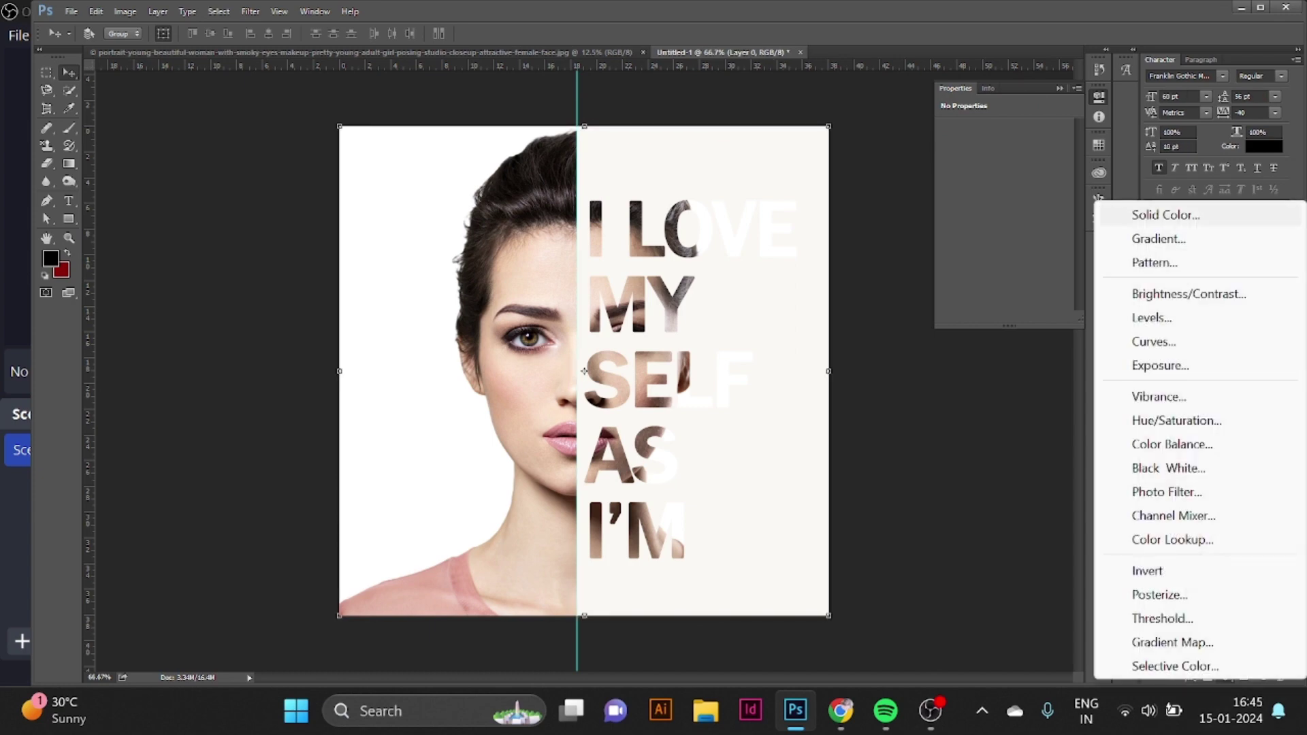
{"action": "left_click", "coordinate": [1166, 214]}
{"action": "type", "text": "e1a79b"}
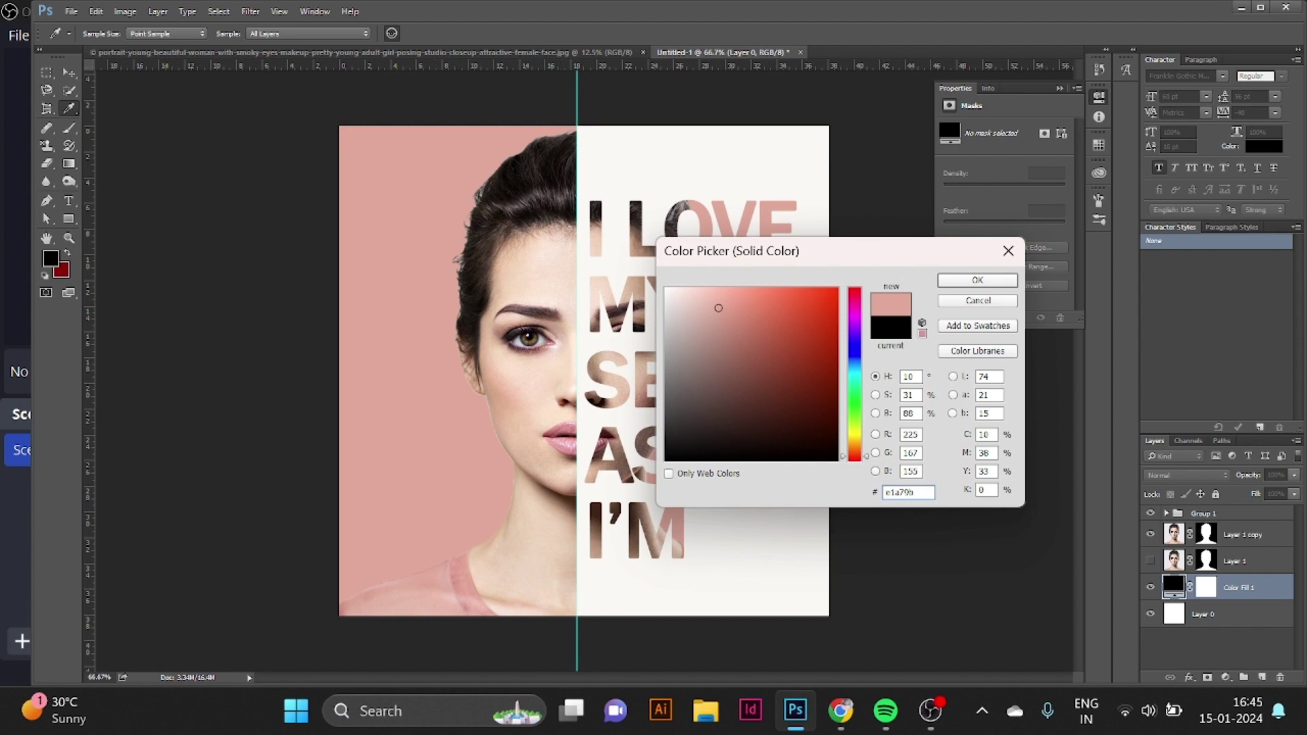
{"action": "left_click", "coordinate": [715, 318]}
{"action": "left_click", "coordinate": [717, 304]}
{"action": "left_click", "coordinate": [701, 295]}
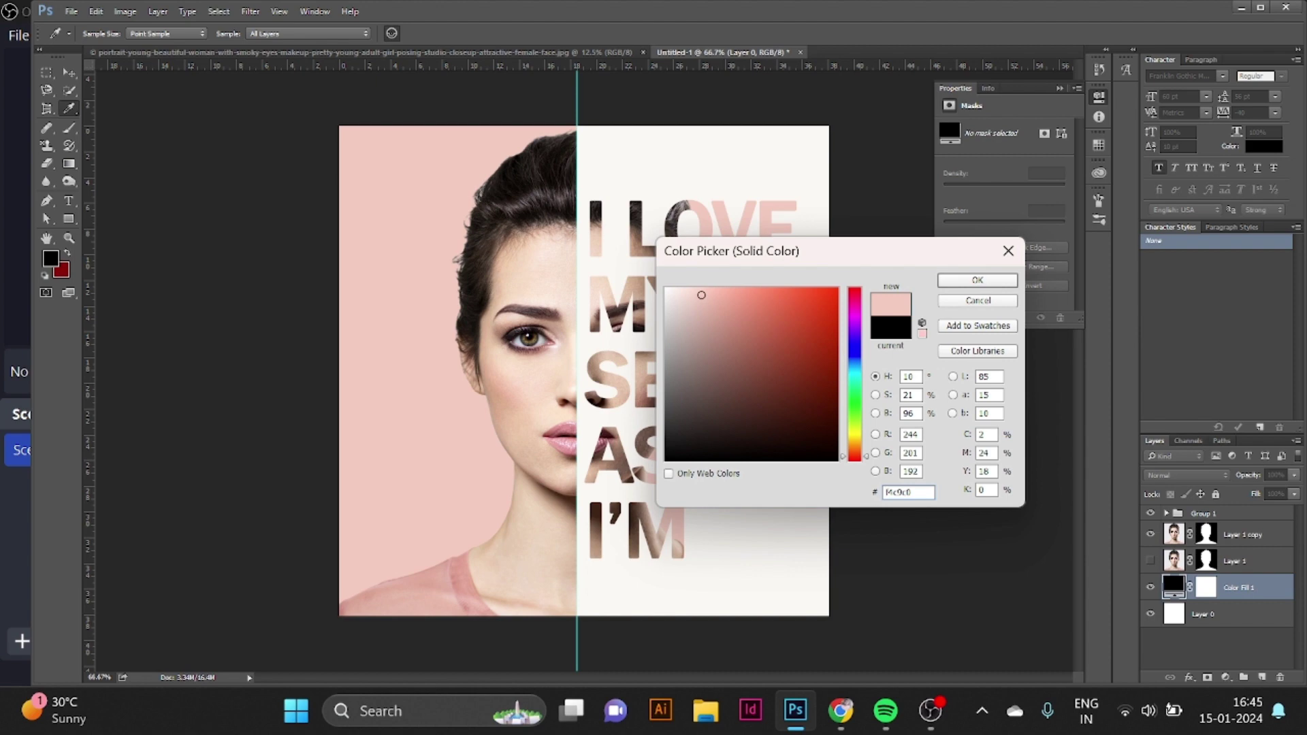
{"action": "key", "text": "Return"}
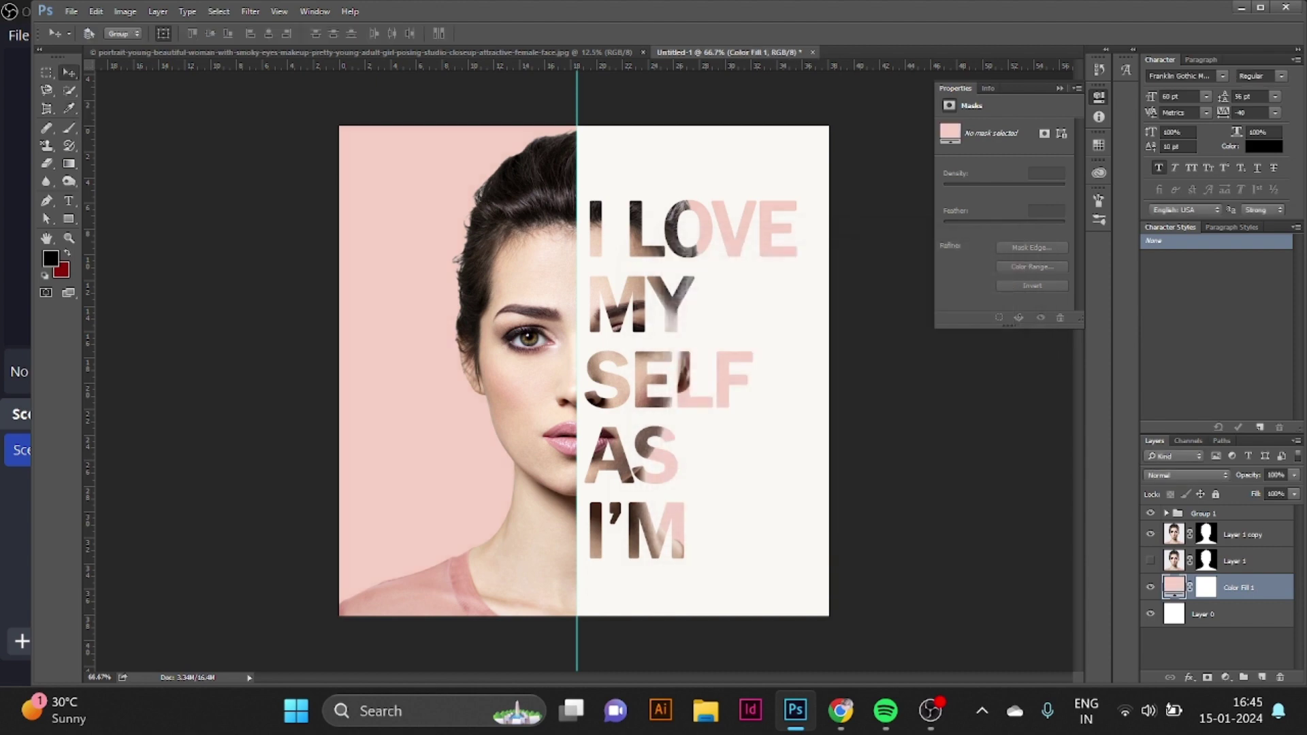
- Delete the empty text layer from the group and move the knockout text slightly upward
{"action": "left_click", "coordinate": [1203, 514]}
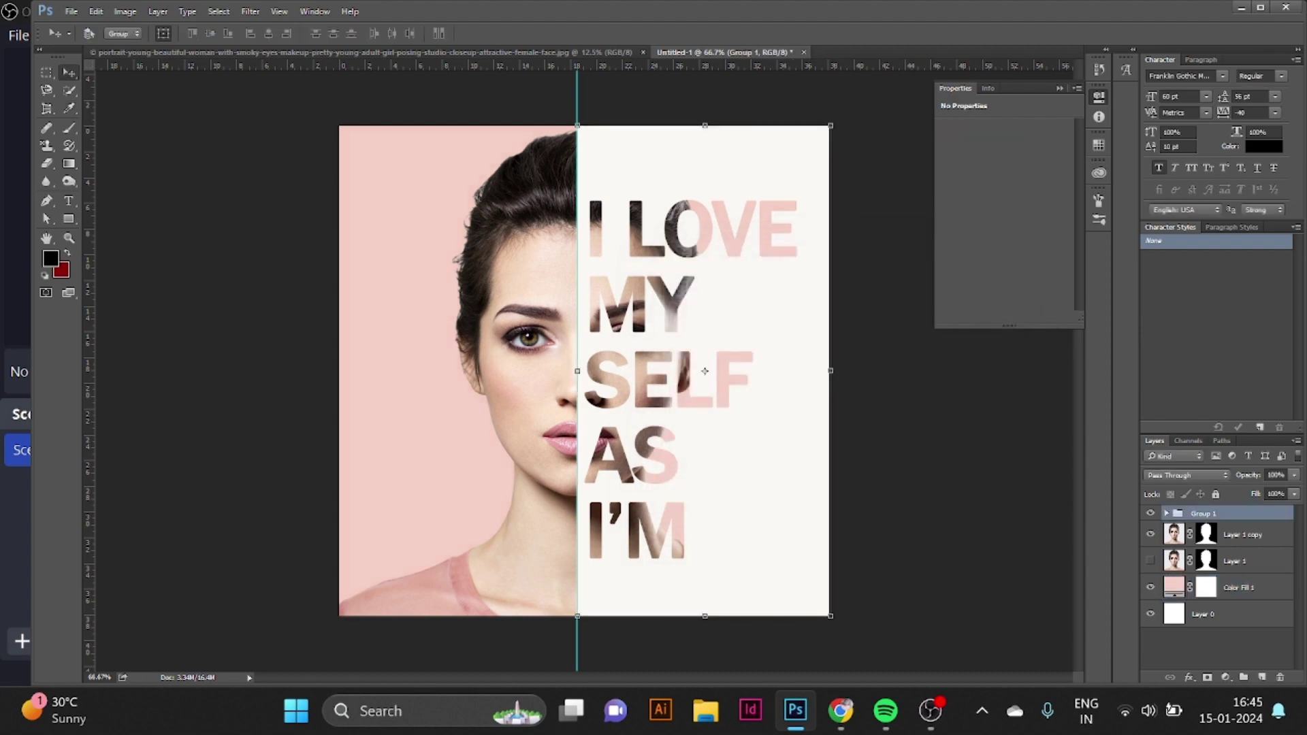
{"action": "left_click", "coordinate": [1166, 514]}
{"action": "left_click", "coordinate": [1214, 561]}
{"action": "key", "text": "Delete"}
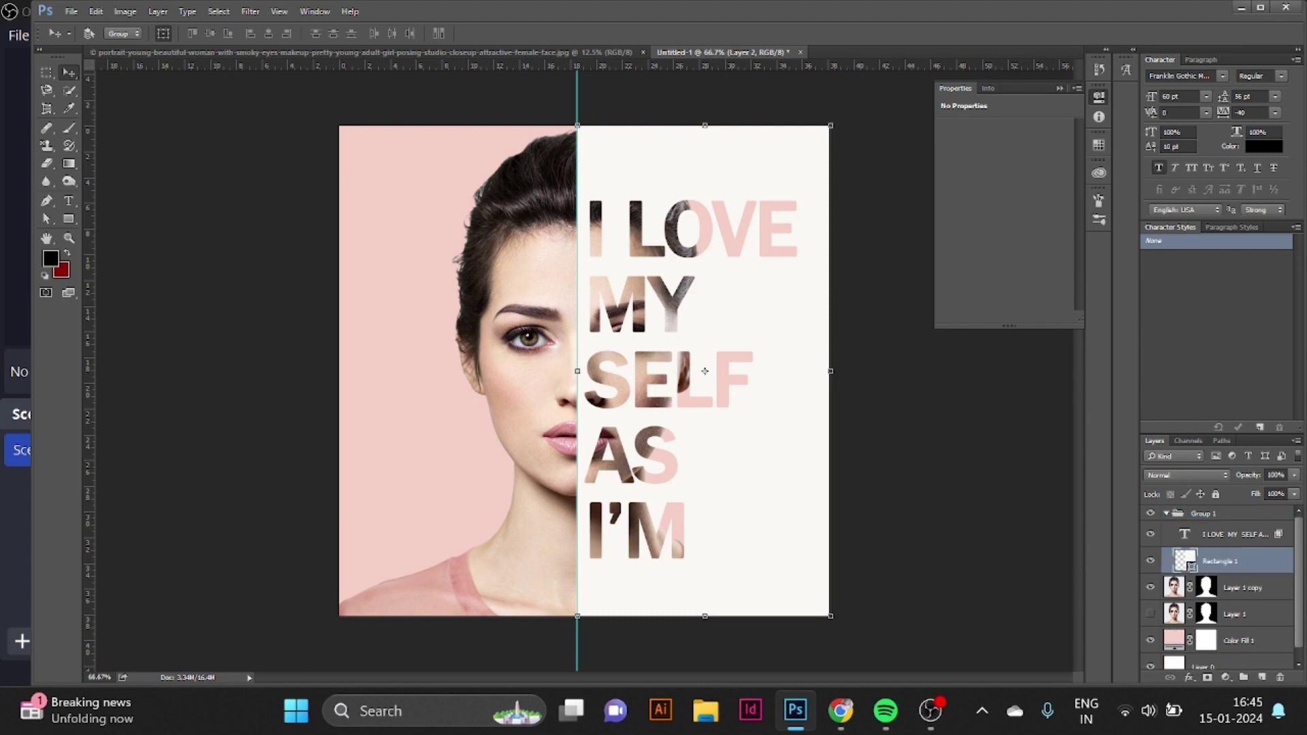
{"action": "left_click", "coordinate": [1235, 535]}
{"action": "mouse_move", "coordinate": [690, 379]}
{"action": "left_mouse_down"}
{"action": "mouse_move", "coordinate": [689, 401]}
{"action": "mouse_move", "coordinate": [689, 371]}
{"action": "left_mouse_up"}
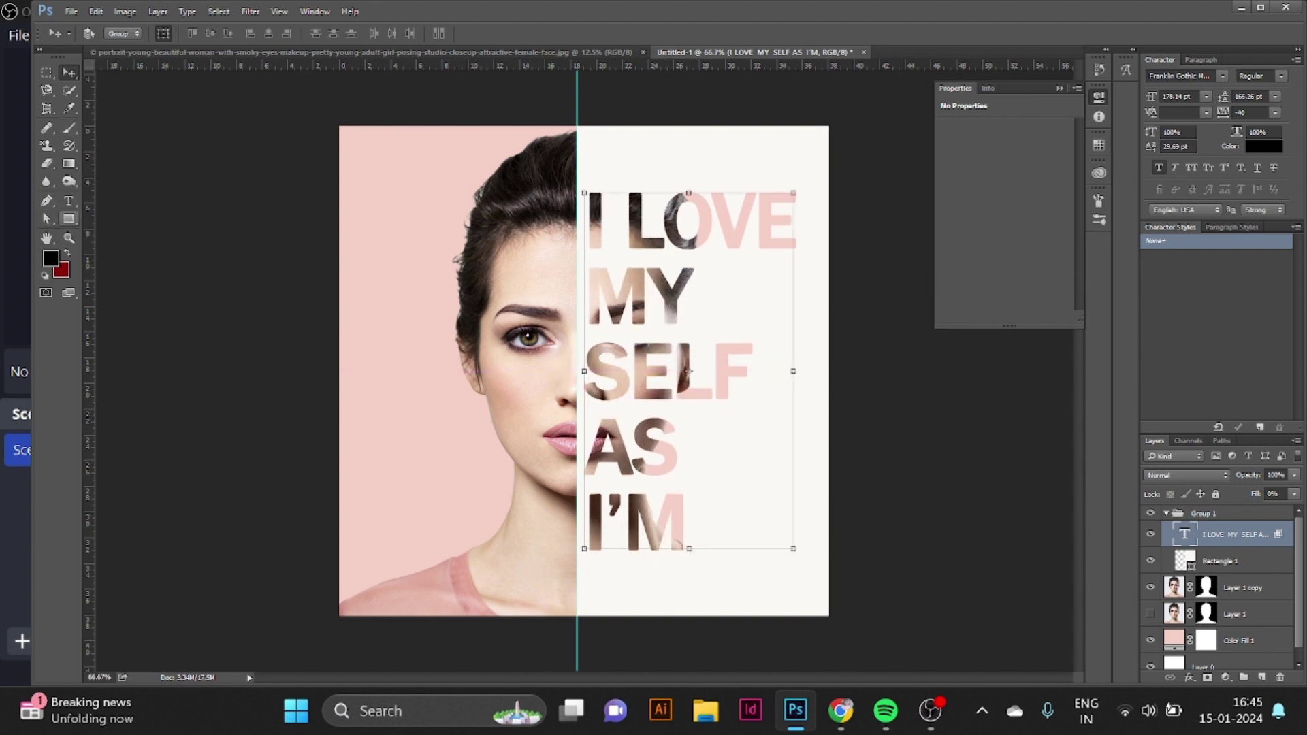
- Draw a rectangular frame of about 971 × 983 px across the poster, with no fill and a 4.96 pt white stroke
{"action": "left_click", "coordinate": [69, 219]}
{"action": "left_click_drag", "start_coordinate": [368, 158], "coordinate": [808, 604]}
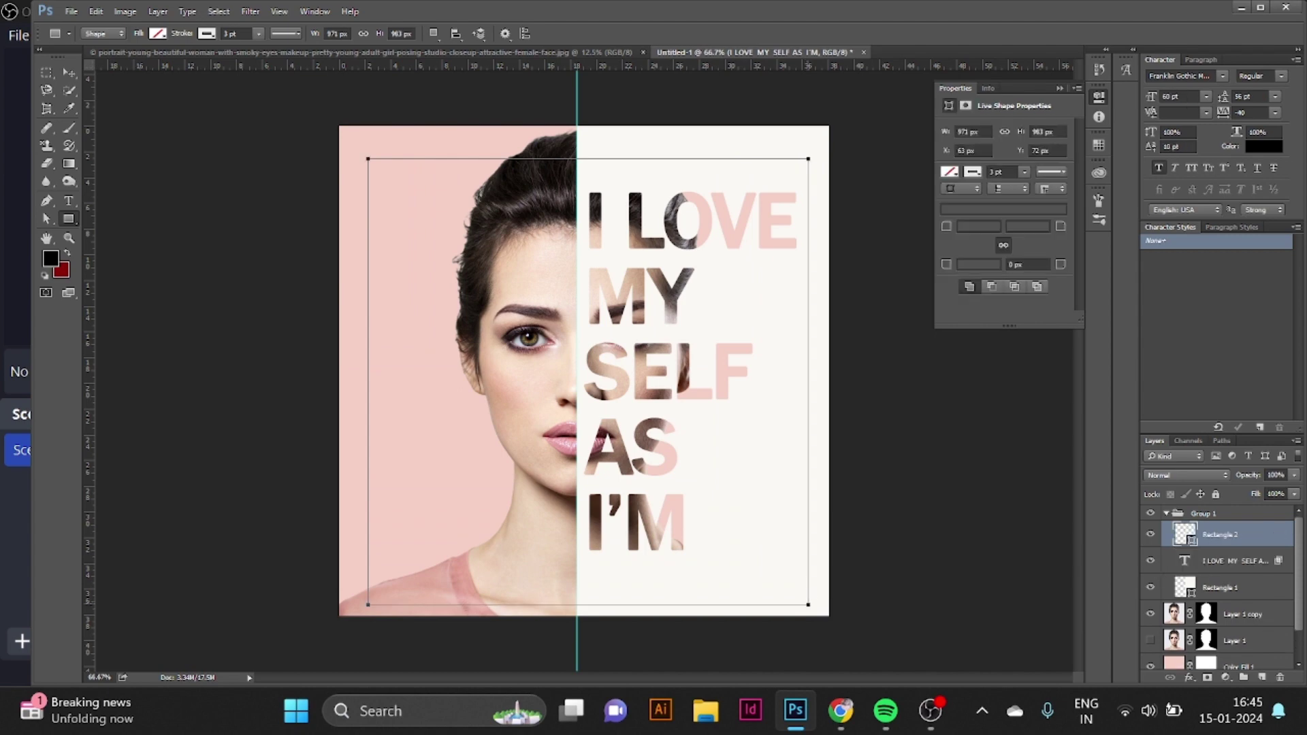
{"action": "left_click", "coordinate": [973, 173]}
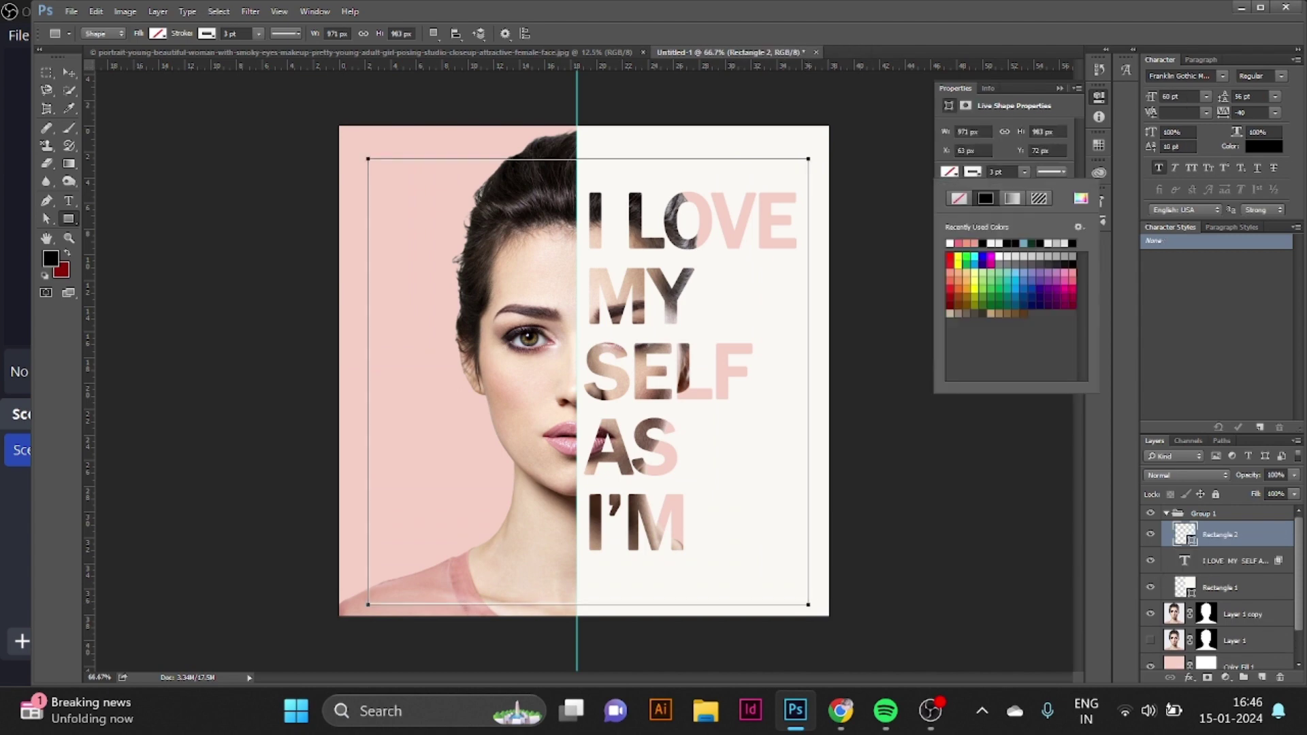
{"action": "left_click", "coordinate": [1024, 172]}
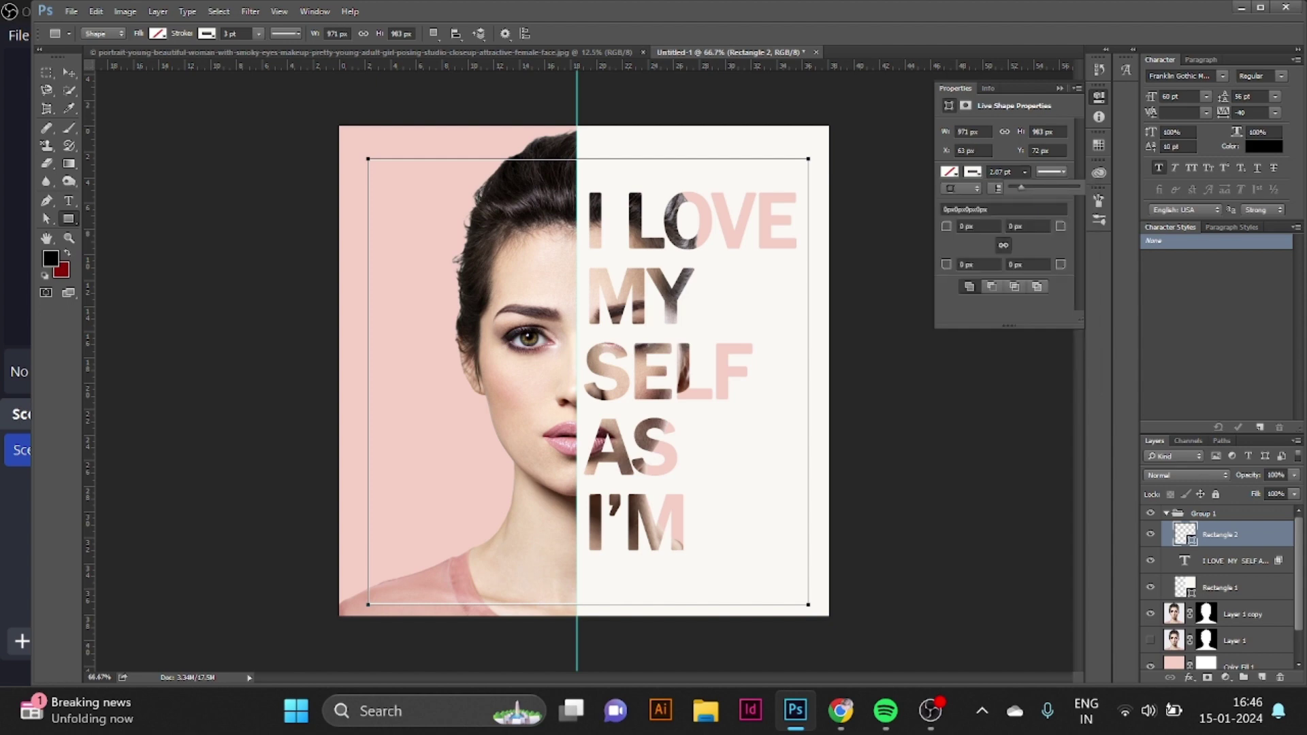
- Move the white frame so it sits centered on the poster, at about X 55 px and Y 49 px
{"action": "key", "text": "v"}
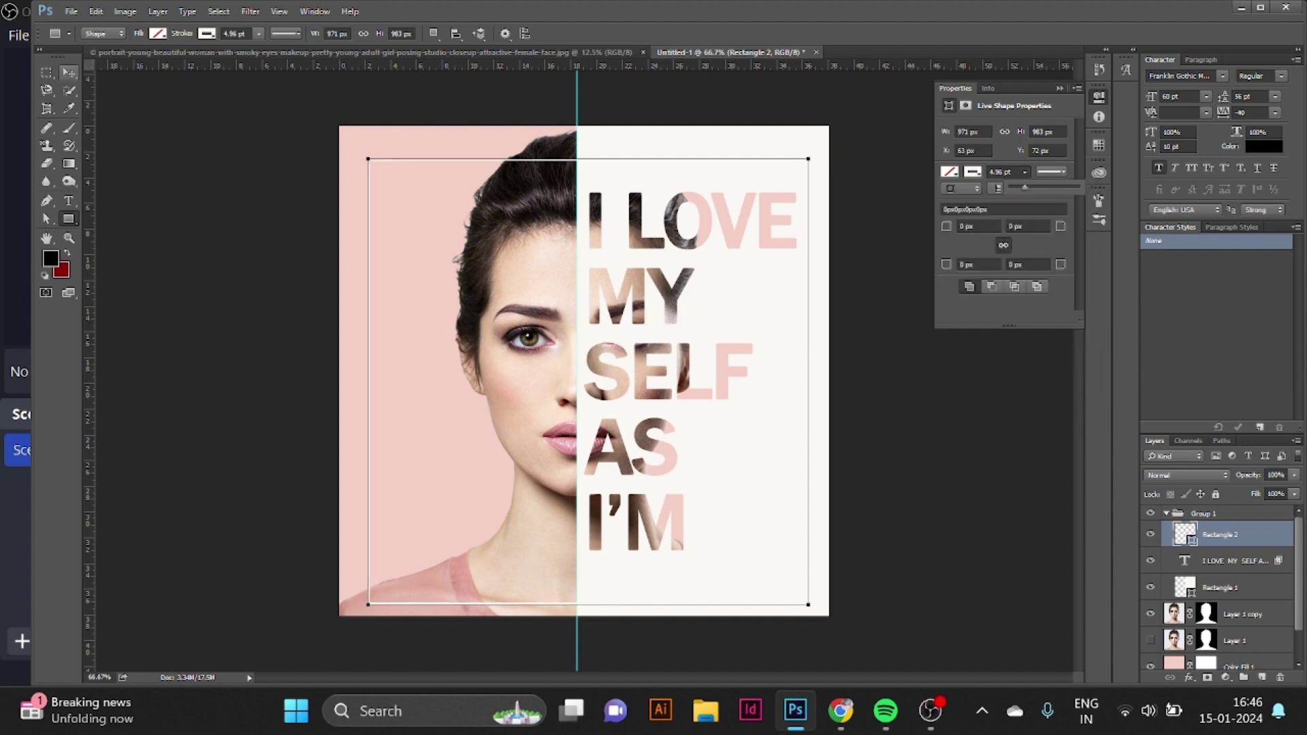
{"action": "left_click_drag", "start_coordinate": [369, 425], "coordinate": [358, 371]}
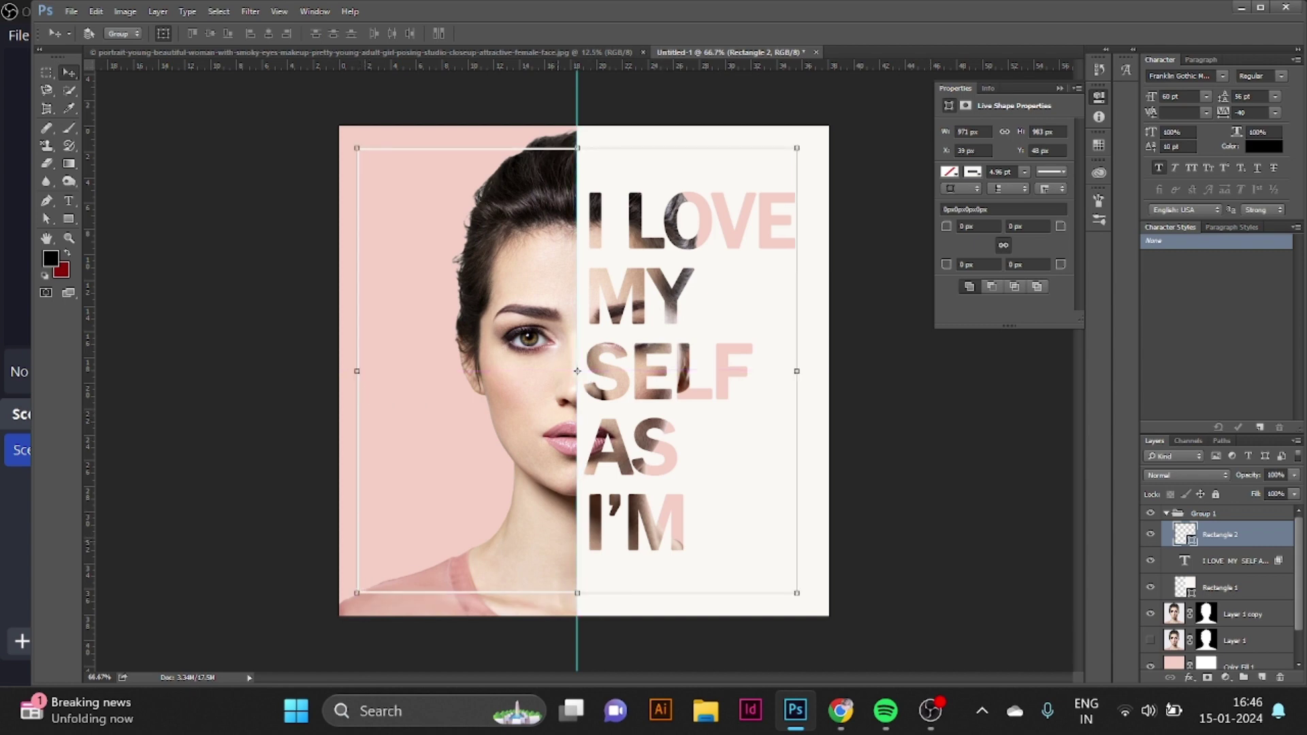
{"action": "left_click_drag", "start_coordinate": [557, 533], "coordinate": [576, 509]}
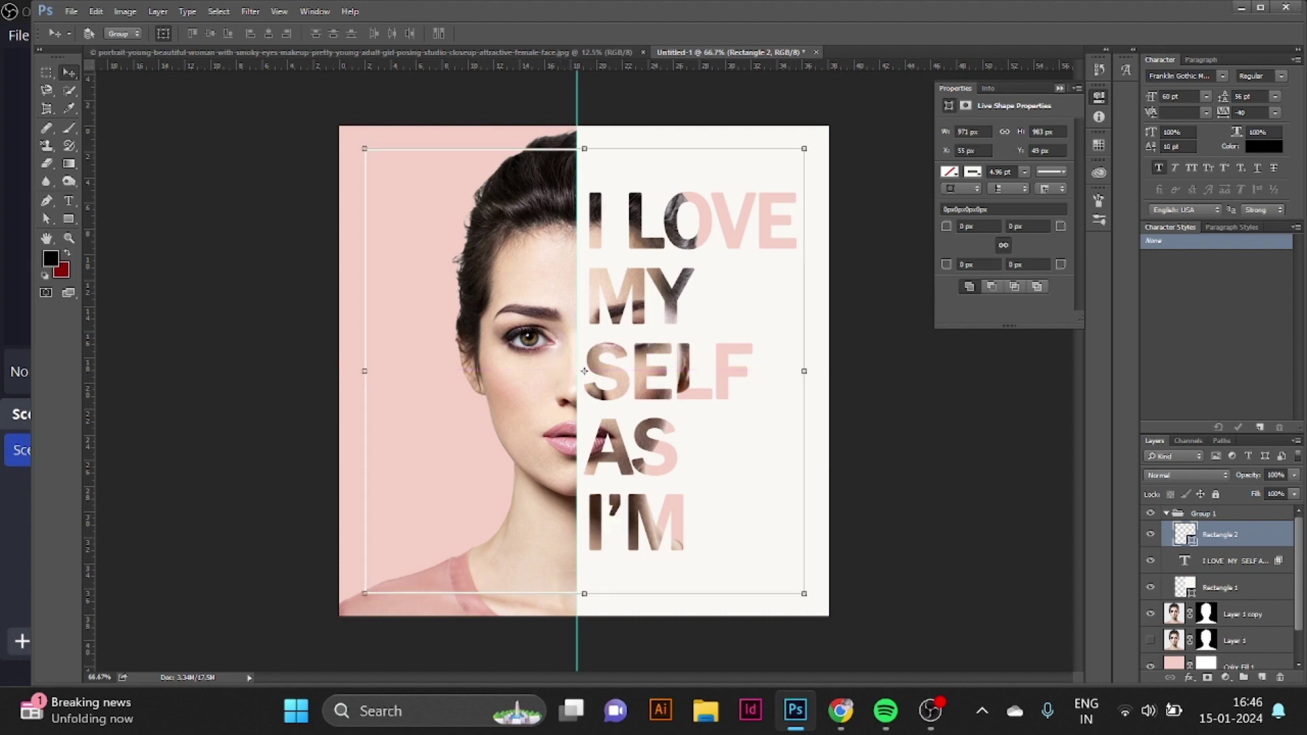
{"action": "left_click", "coordinate": [1099, 96]}
- Draw a circle about 286 px across with the Ellipse tool over the poster's lower-left corner
{"action": "right_click", "coordinate": [68, 219]}
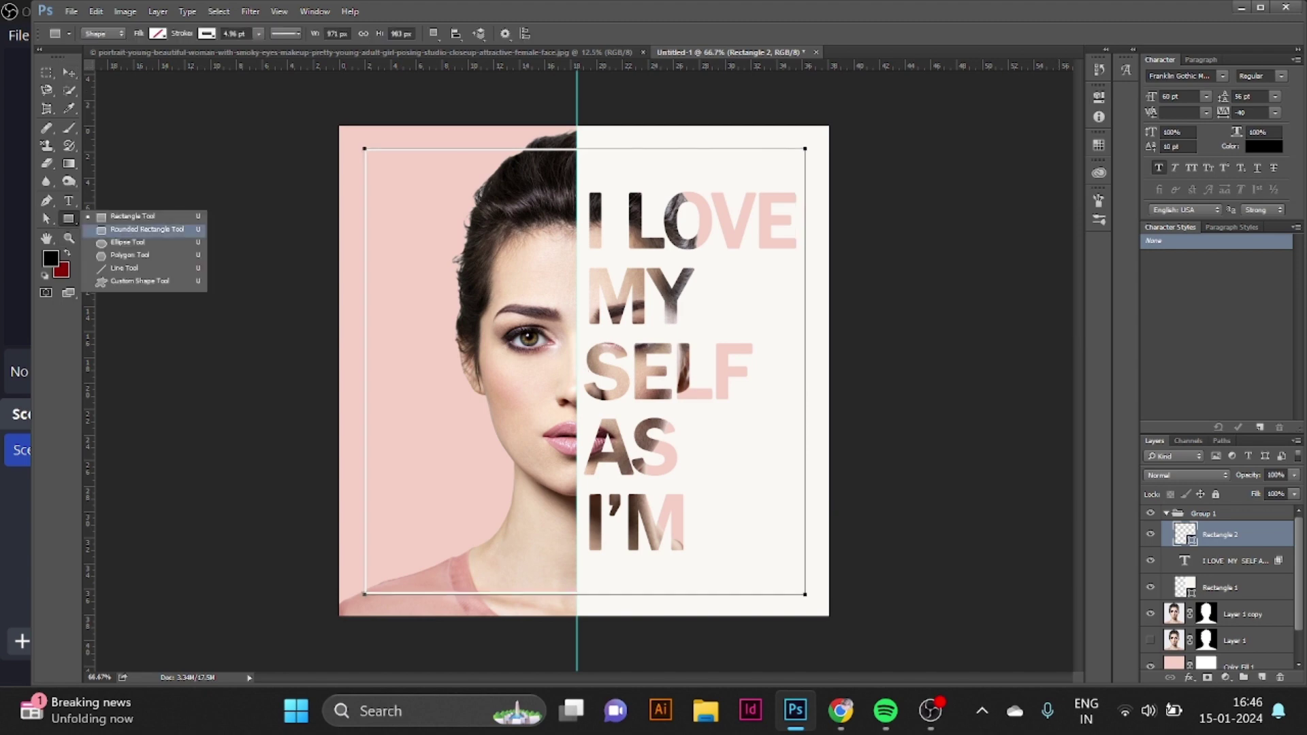
{"action": "left_click", "coordinate": [128, 242]}
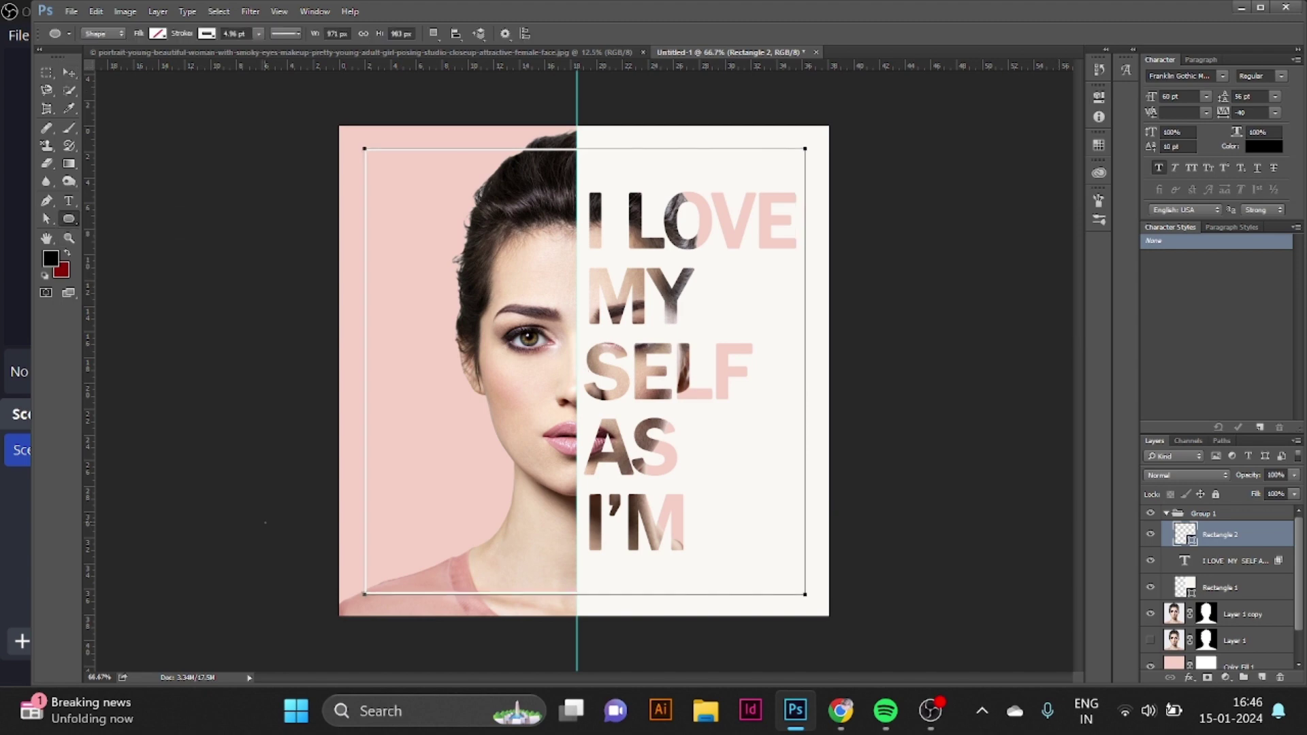
{"action": "left_click_drag", "start_coordinate": [265, 522], "coordinate": [395, 652]}
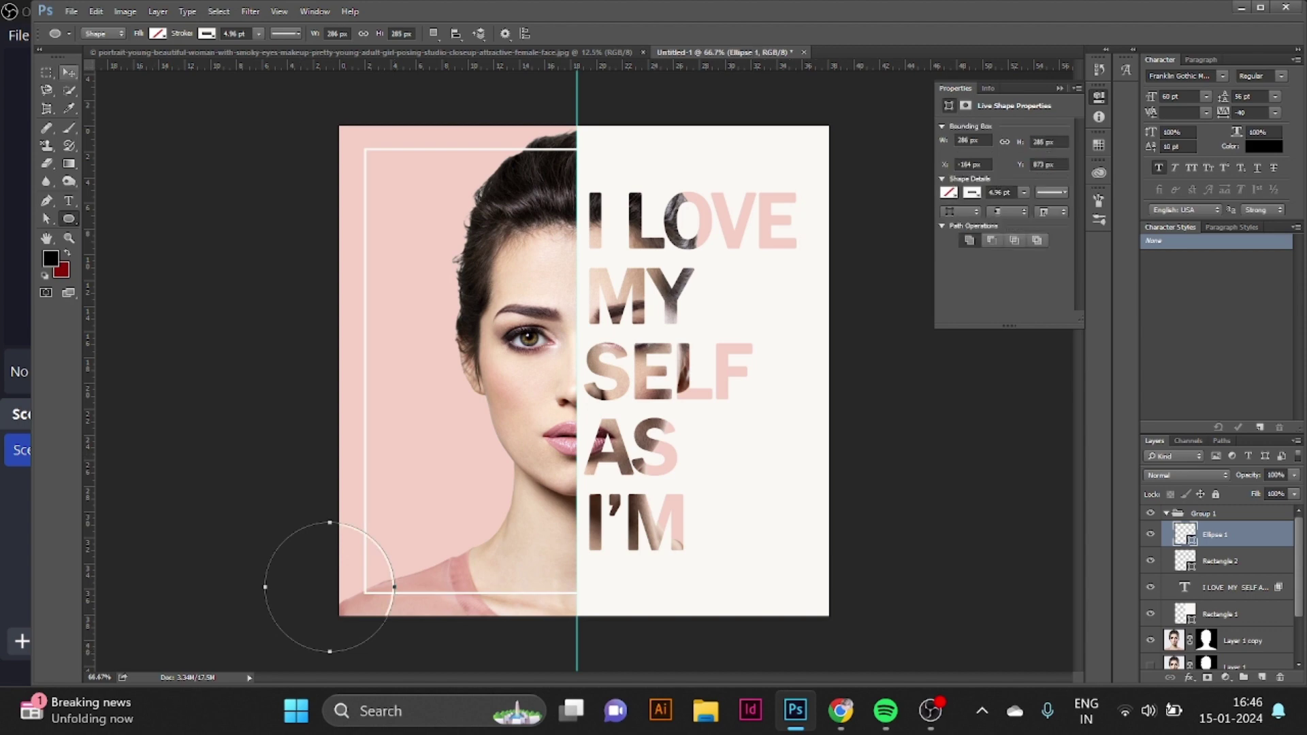
- Fill the corner circle with dusty pink #d4968a and remove its stroke
{"action": "left_click", "coordinate": [948, 192]}
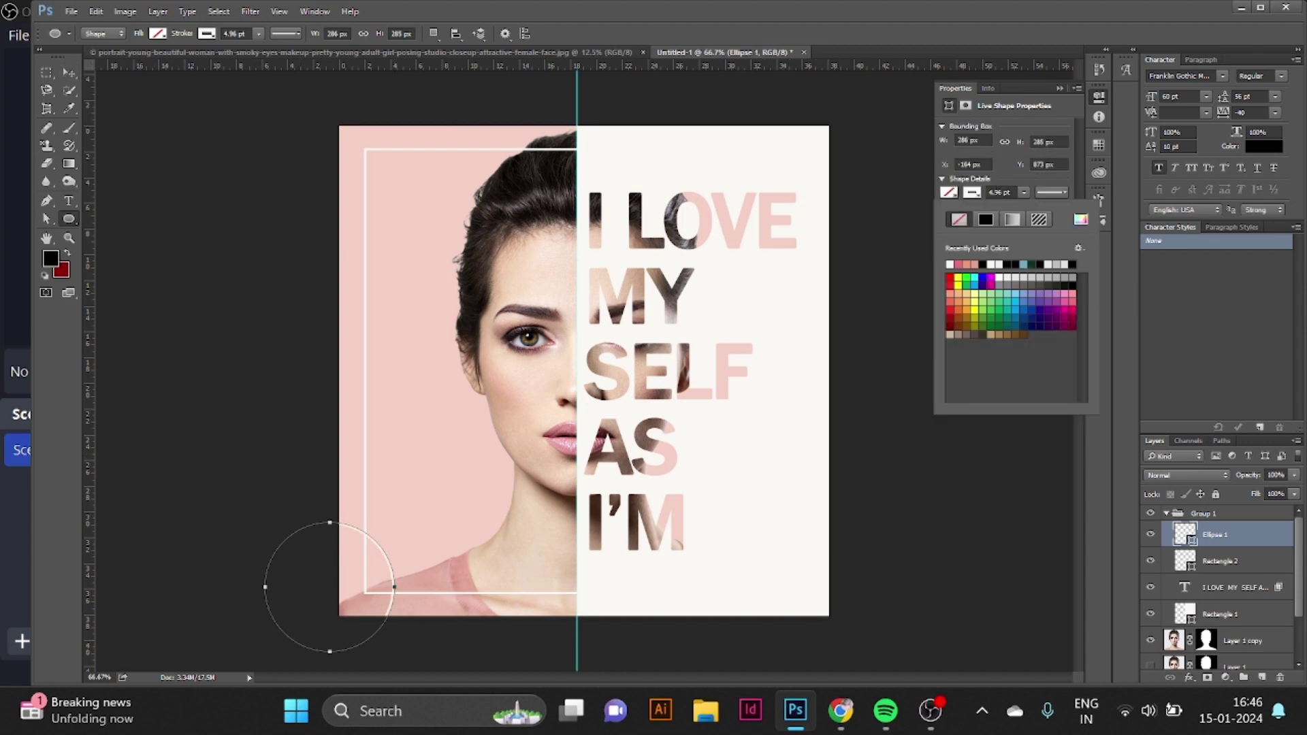
{"action": "left_click", "coordinate": [958, 264]}
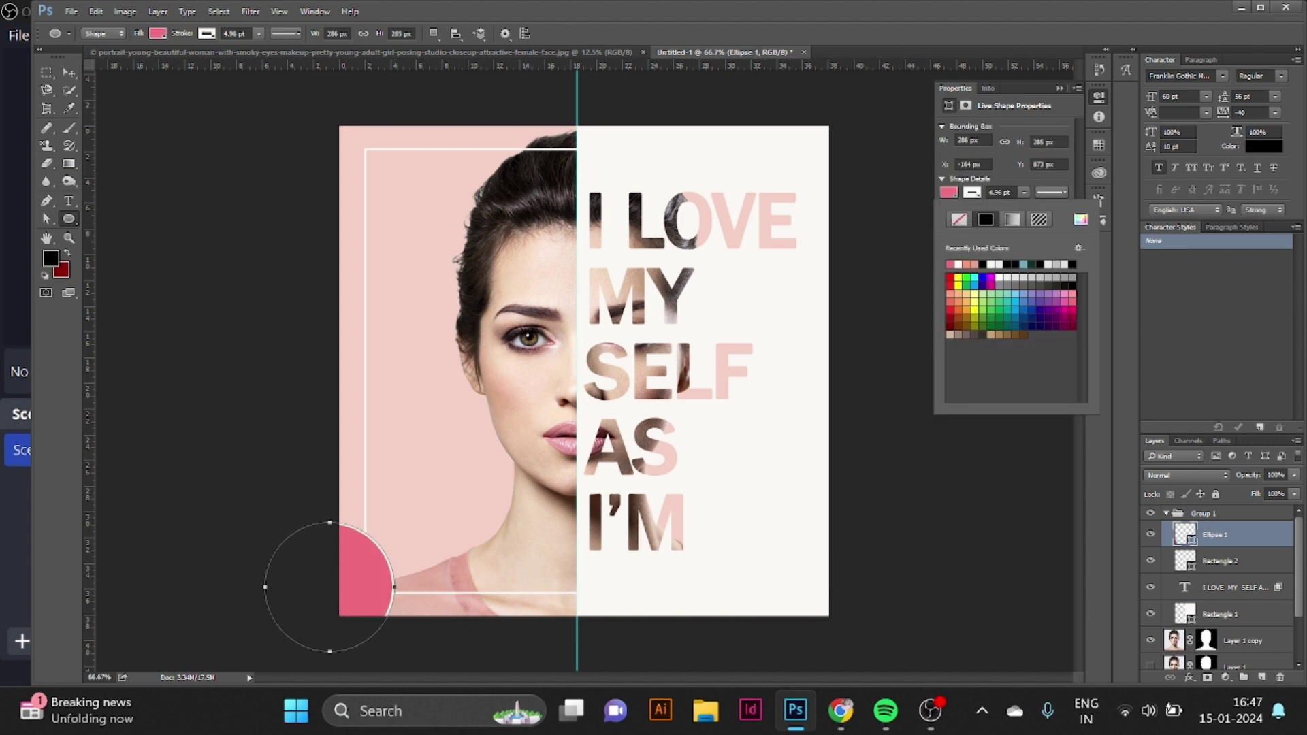
{"action": "left_click", "coordinate": [1081, 219]}
{"action": "left_click", "coordinate": [441, 584]}
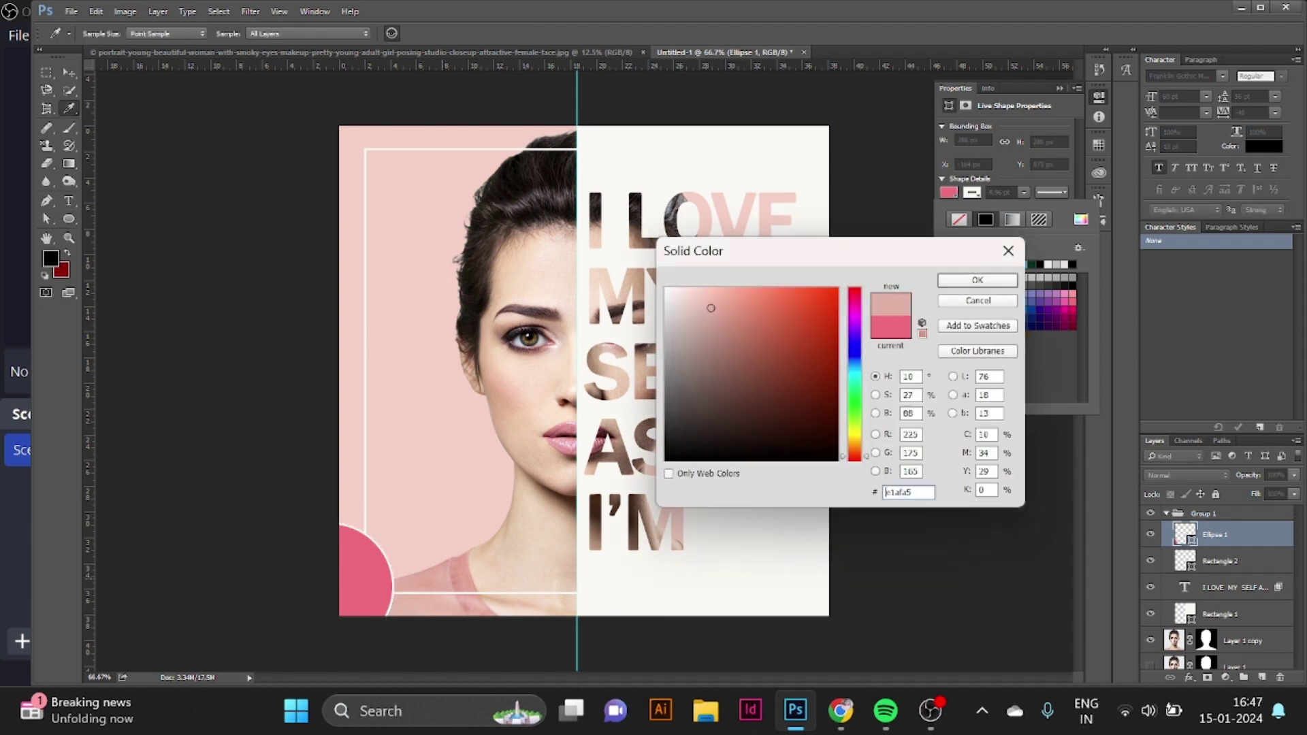
{"action": "mouse_move", "coordinate": [711, 309]}
{"action": "left_mouse_down"}
{"action": "mouse_move", "coordinate": [716, 341]}
{"action": "mouse_move", "coordinate": [725, 317]}
{"action": "left_mouse_up"}
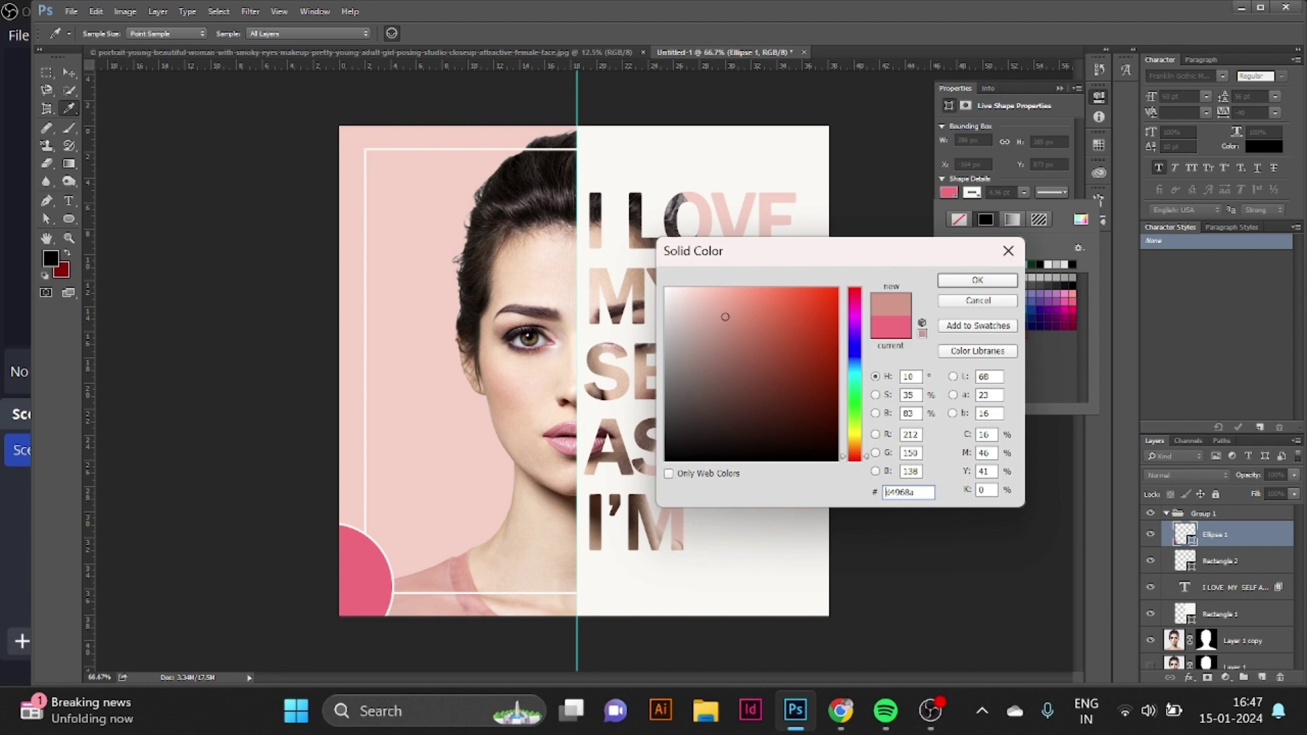
{"action": "left_click", "coordinate": [978, 280]}
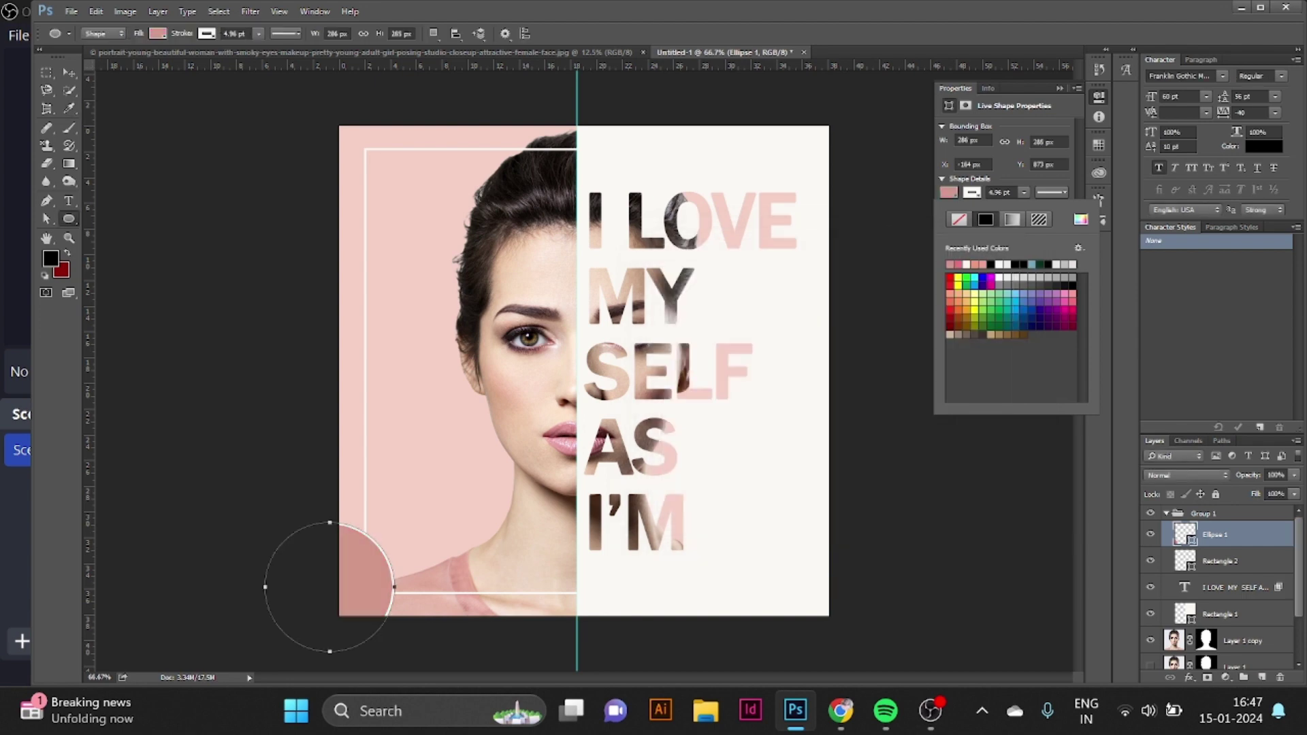
{"action": "left_click", "coordinate": [973, 192]}
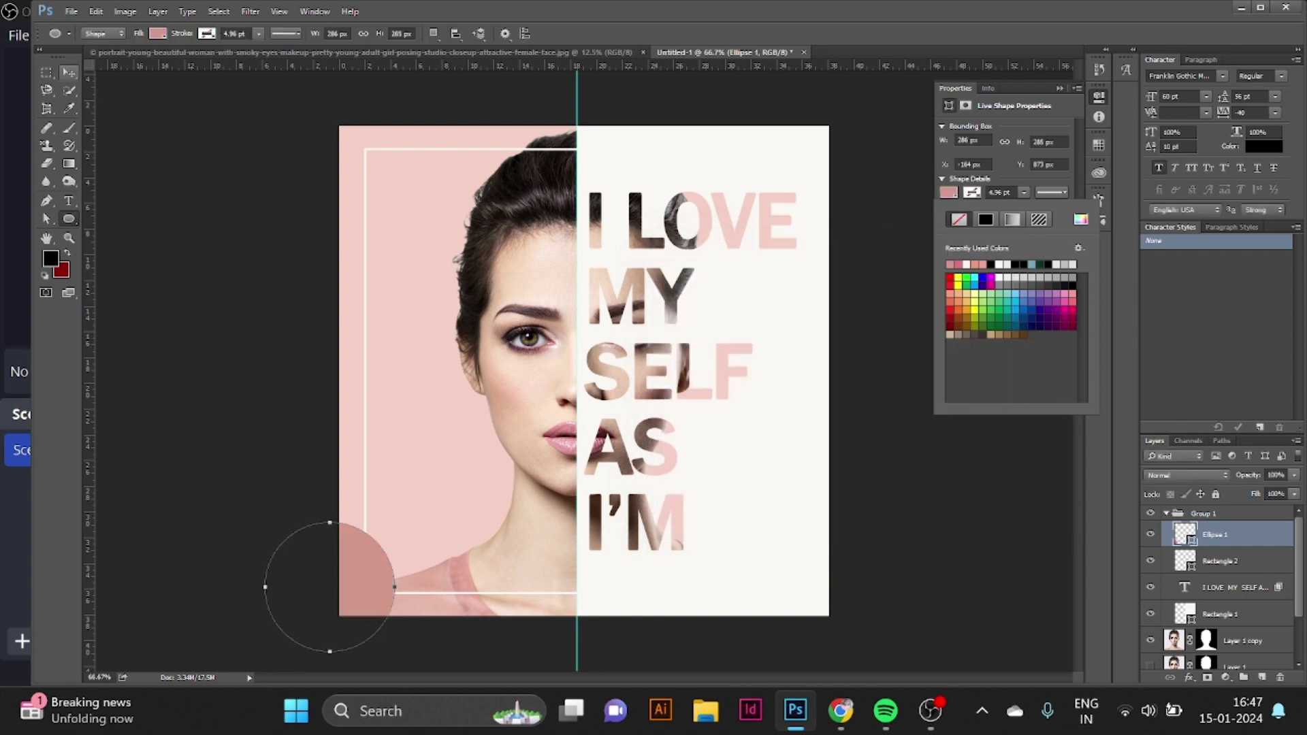
- Place the circle layer below the white frame and duplicate the circle onto the poster's upper-right corner
{"action": "left_click", "coordinate": [69, 72]}
{"action": "left_click_drag", "start_coordinate": [1226, 535], "coordinate": [1226, 574]}
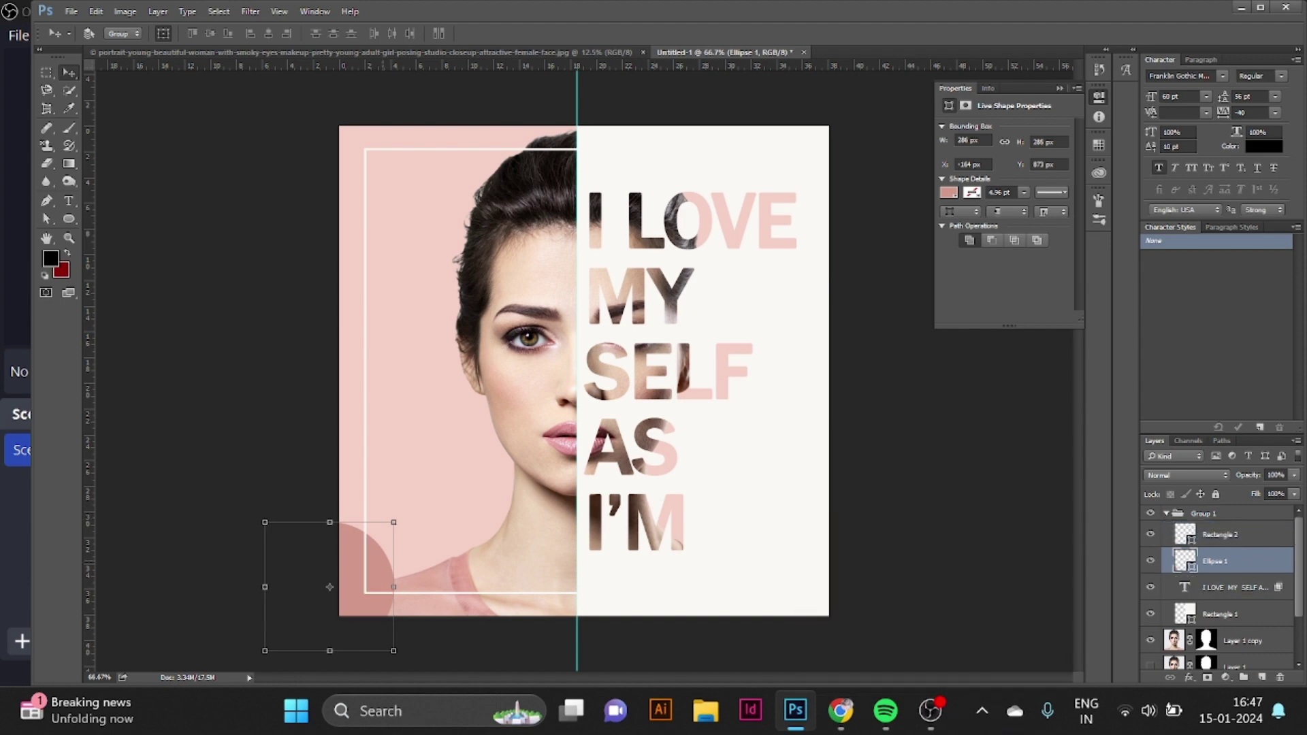
{"action": "left_click_drag", "start_coordinate": [385, 517], "coordinate": [860, 63]}
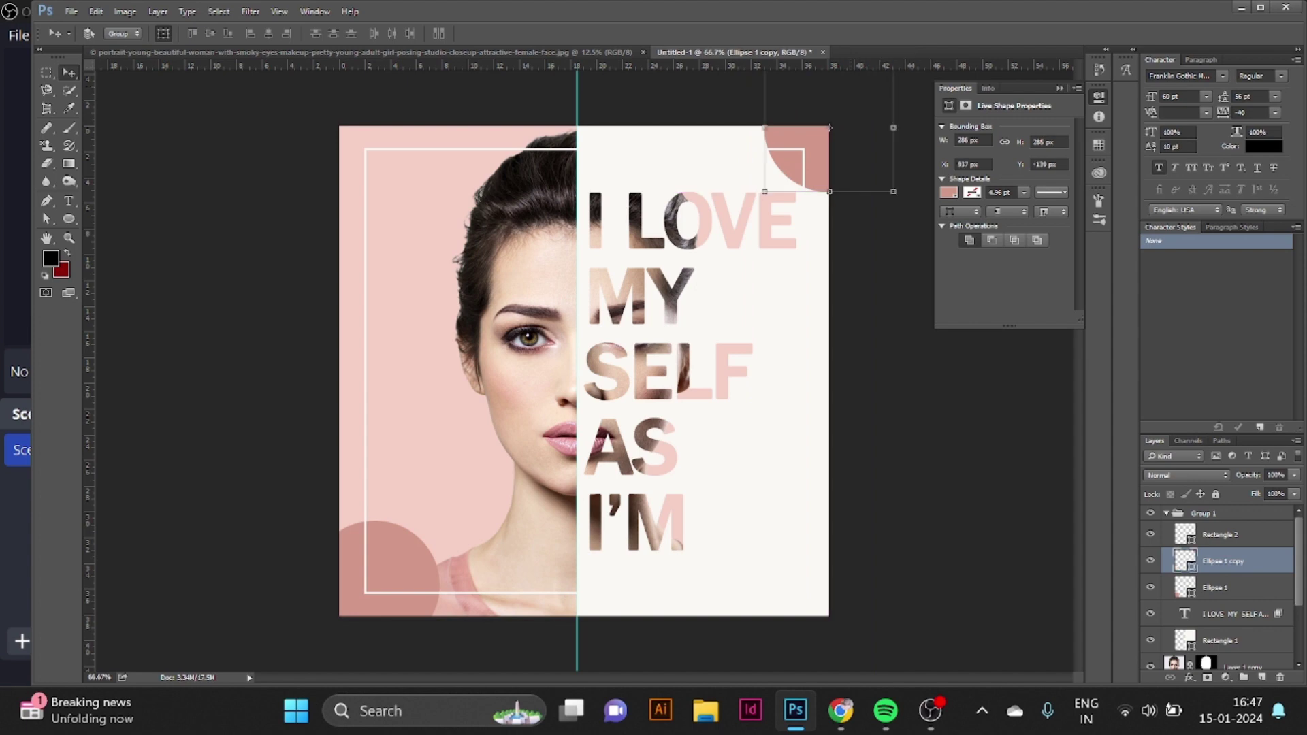
- Shift the knockout text slightly left and down on the off-white panel
{"action": "left_click", "coordinate": [1236, 614]}
{"action": "left_click_drag", "start_coordinate": [673, 372], "coordinate": [681, 374]}
- Nudge the circle copy in the upper-right corner left and down so more of it covers the poster corner
{"action": "left_click", "coordinate": [1224, 562]}
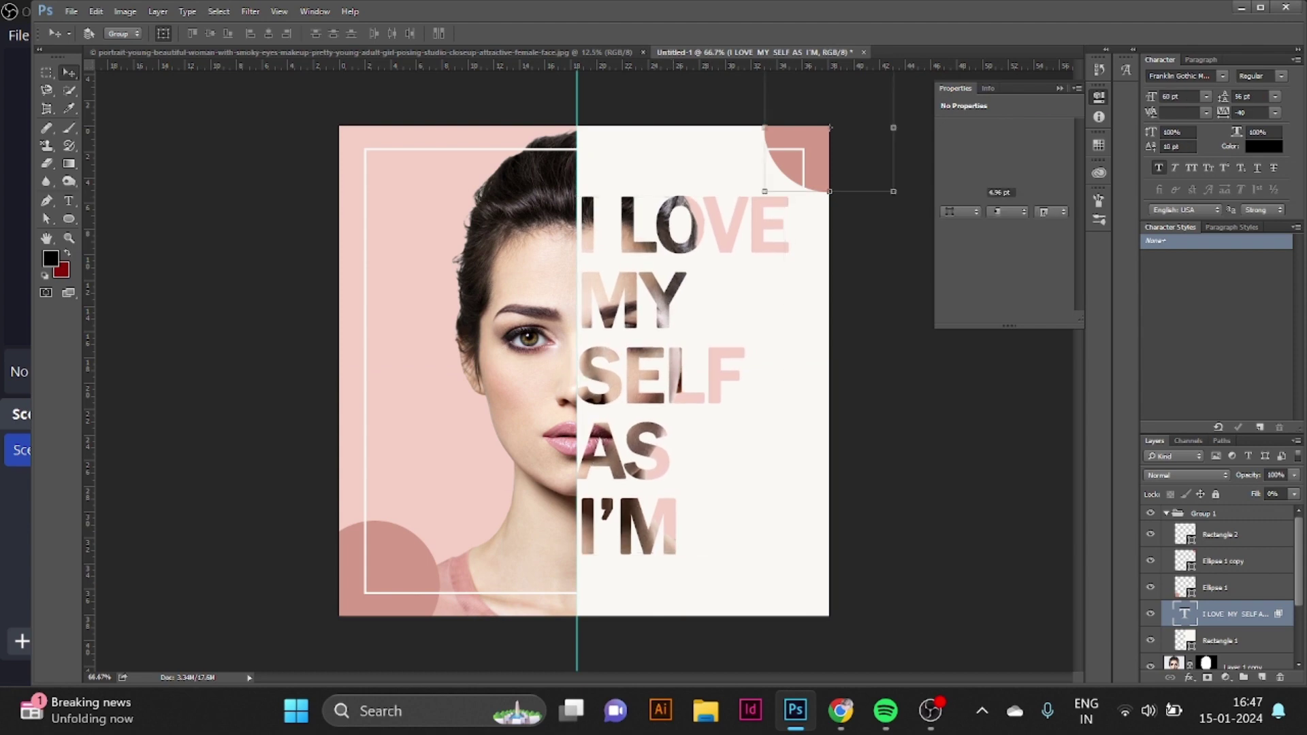
{"action": "key", "text": "Down"}
{"action": "key", "text": "Down"}
{"action": "key", "text": "Down"}
{"action": "key", "text": "Down"}
{"action": "key", "text": "Down"}
{"action": "key", "text": "Down"}
{"action": "key", "text": "Left"}
{"action": "key", "text": "Left"}
{"action": "key", "text": "Left"}
{"action": "key", "text": "Left"}
{"action": "key", "text": "Left"}
{"action": "key", "text": "Left"}
{"action": "key", "text": "Left"}
{"action": "key", "text": "Left"}
{"action": "key", "text": "Left"}
{"action": "key", "text": "Left"}
{"action": "key", "text": "Left"}
{"action": "key", "text": "Left"}
{"action": "key", "text": "Left"}
{"action": "key", "text": "Left"}
{"action": "key", "text": "Left"}
{"action": "key", "text": "Left"}
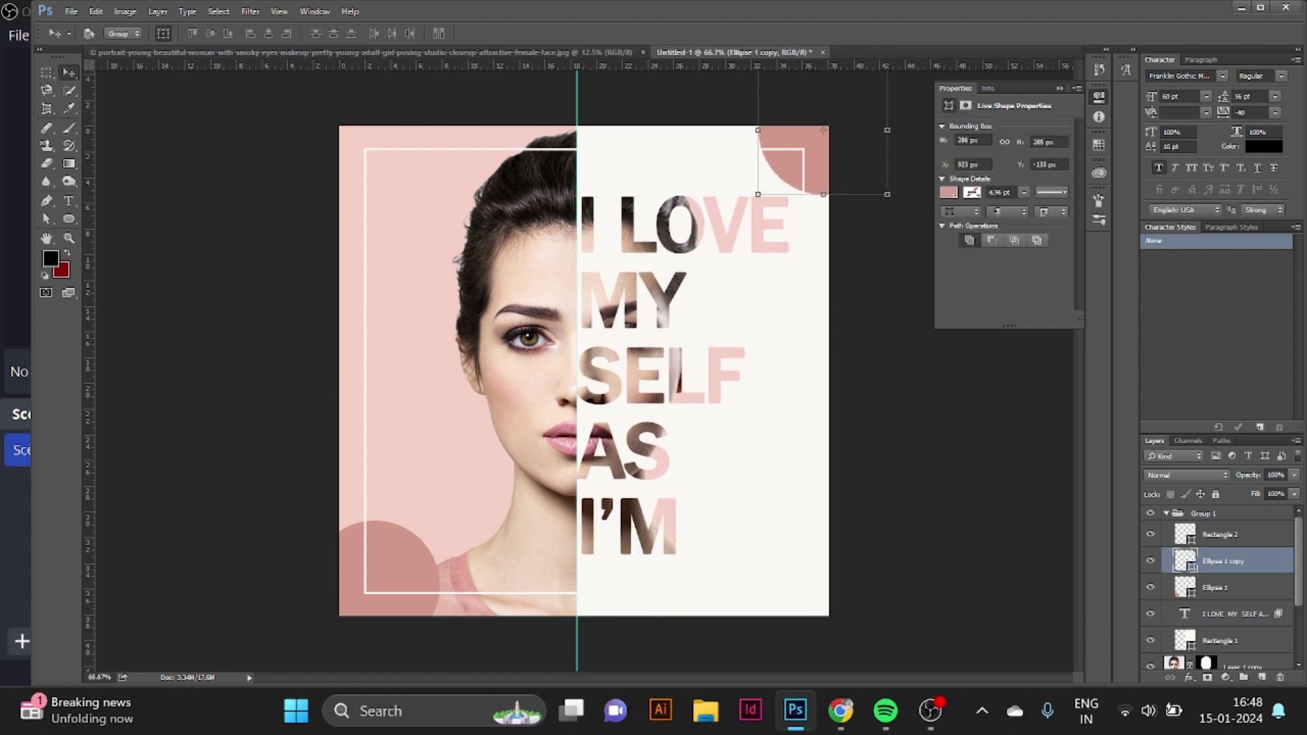
{"action": "key", "text": "Down"}
{"action": "key", "text": "Down"}
{"action": "key", "text": "Down"}
{"action": "key", "text": "Down"}
{"action": "key", "text": "Down"}
{"action": "key", "text": "Down"}
{"action": "key", "text": "Down"}
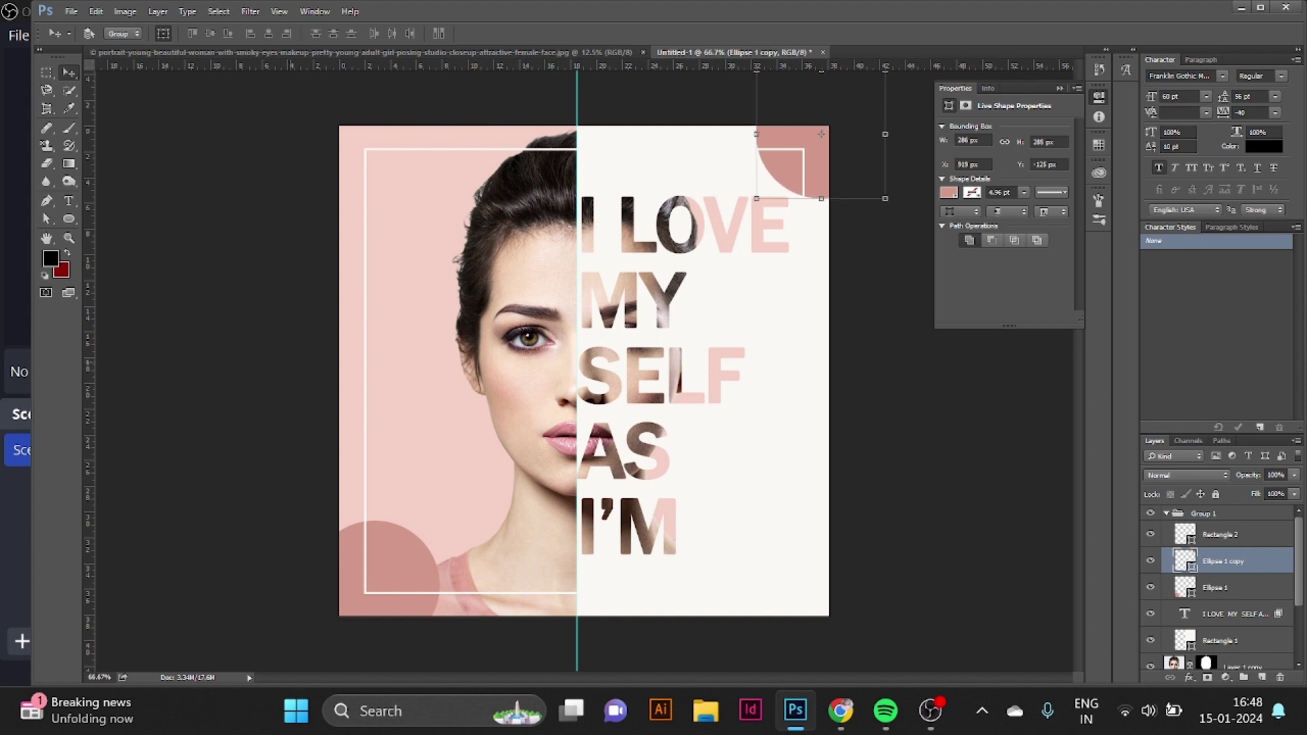
{"action": "key", "text": "t"}
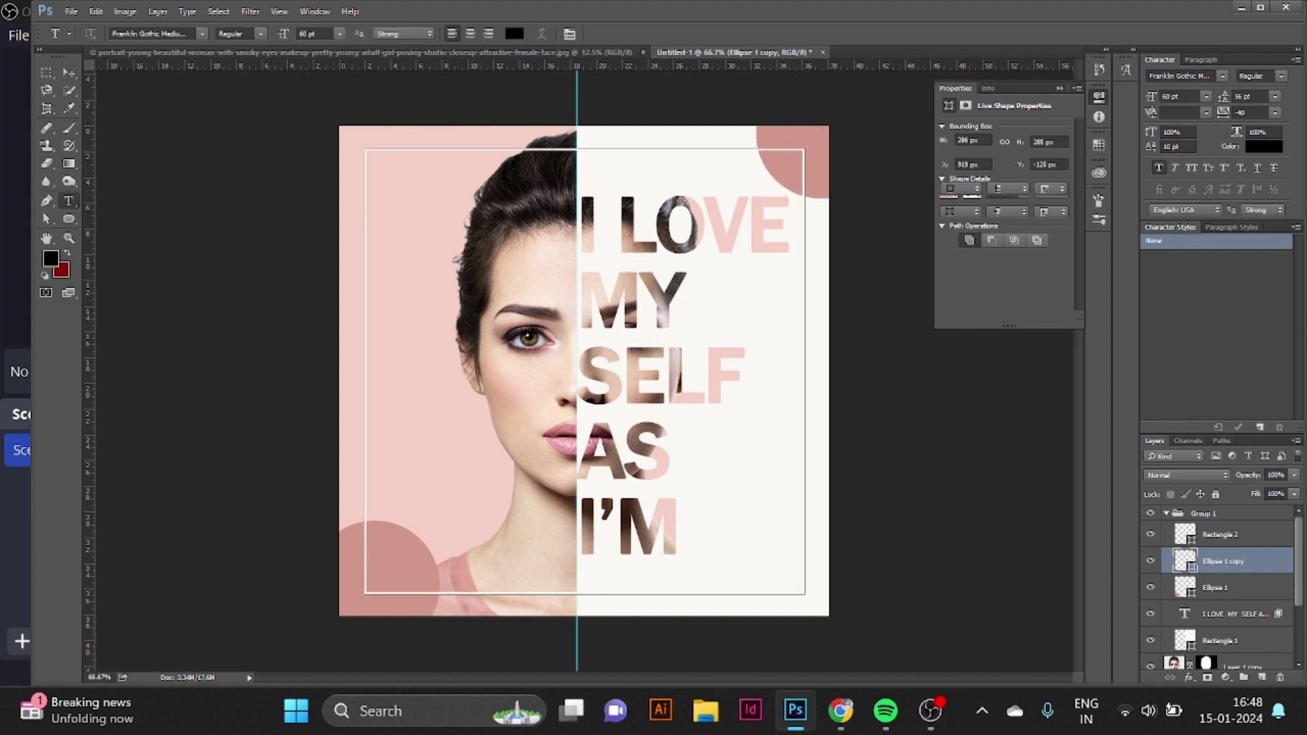
{"action": "left_click", "coordinate": [1219, 535]}
{"action": "left_click", "coordinate": [584, 372]}
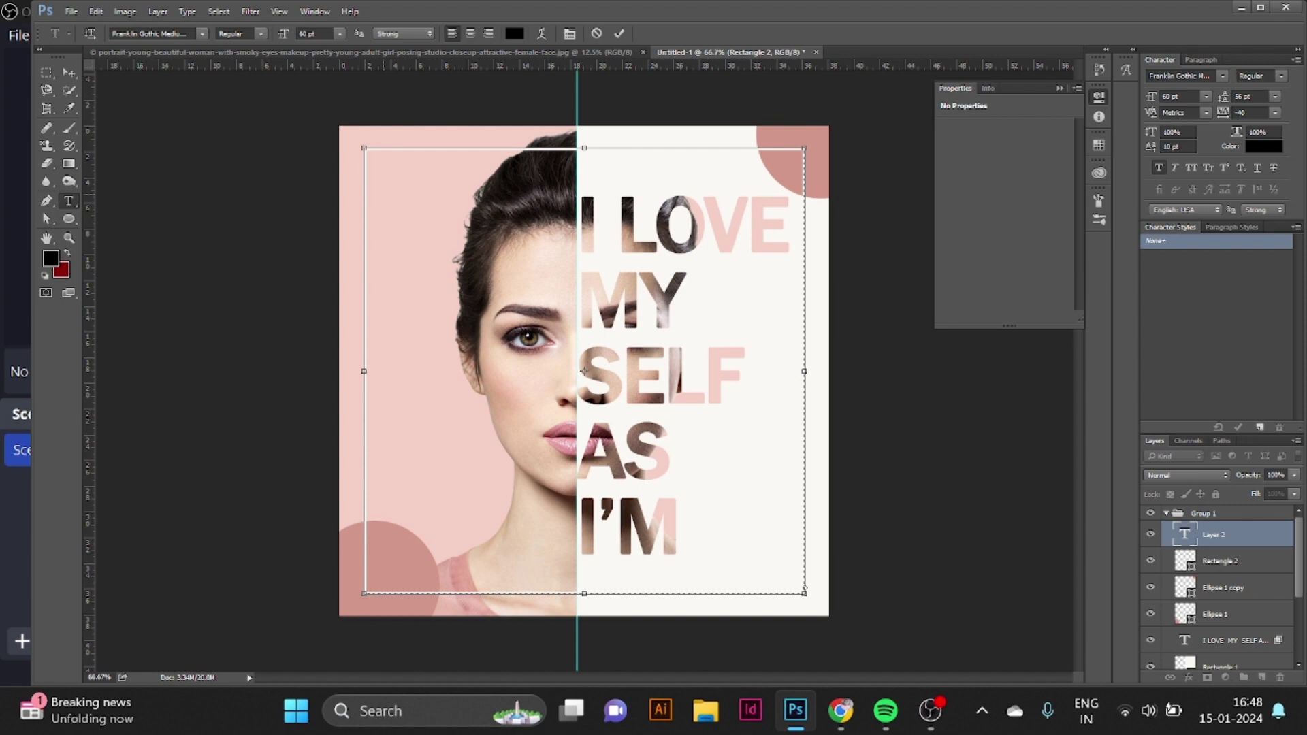
{"action": "key", "text": "ctrl+Return"}
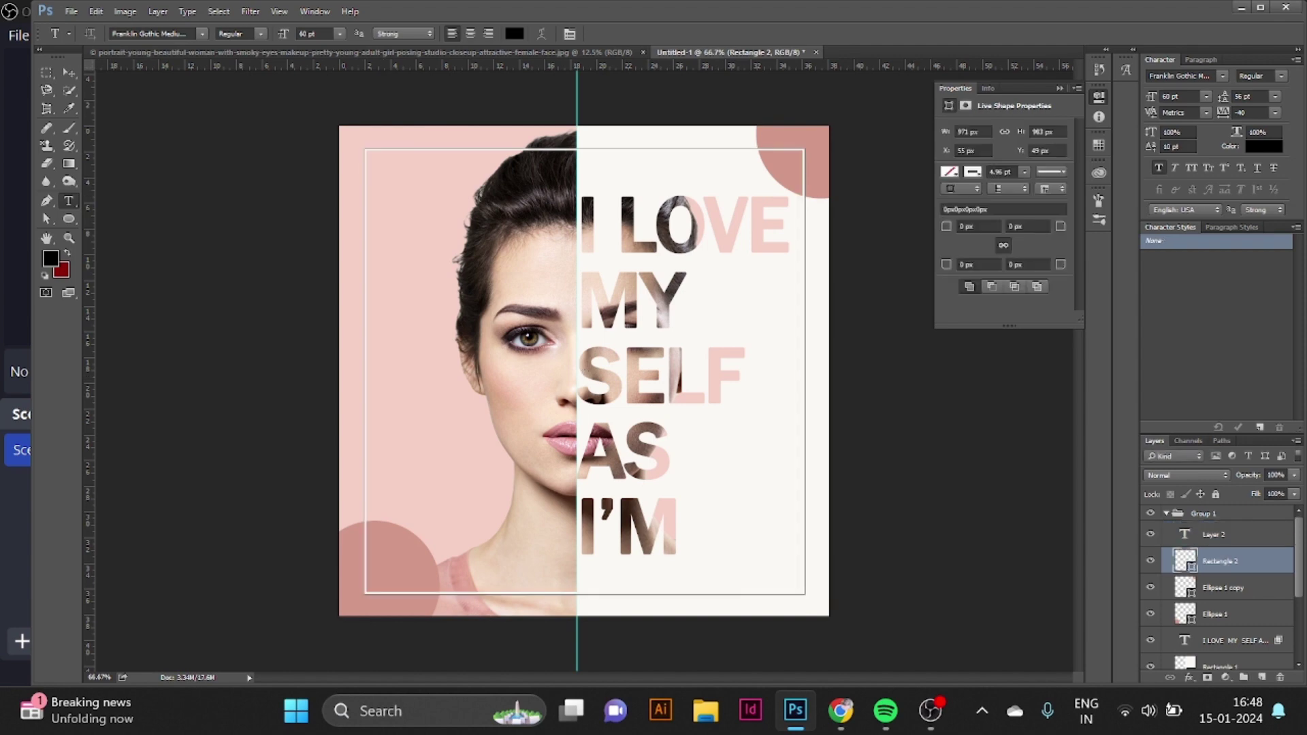
- Add a text layer over the chin with the designer's first name followed by "GRAPHIC DESIGNER"
{"action": "left_click", "coordinate": [514, 460]}
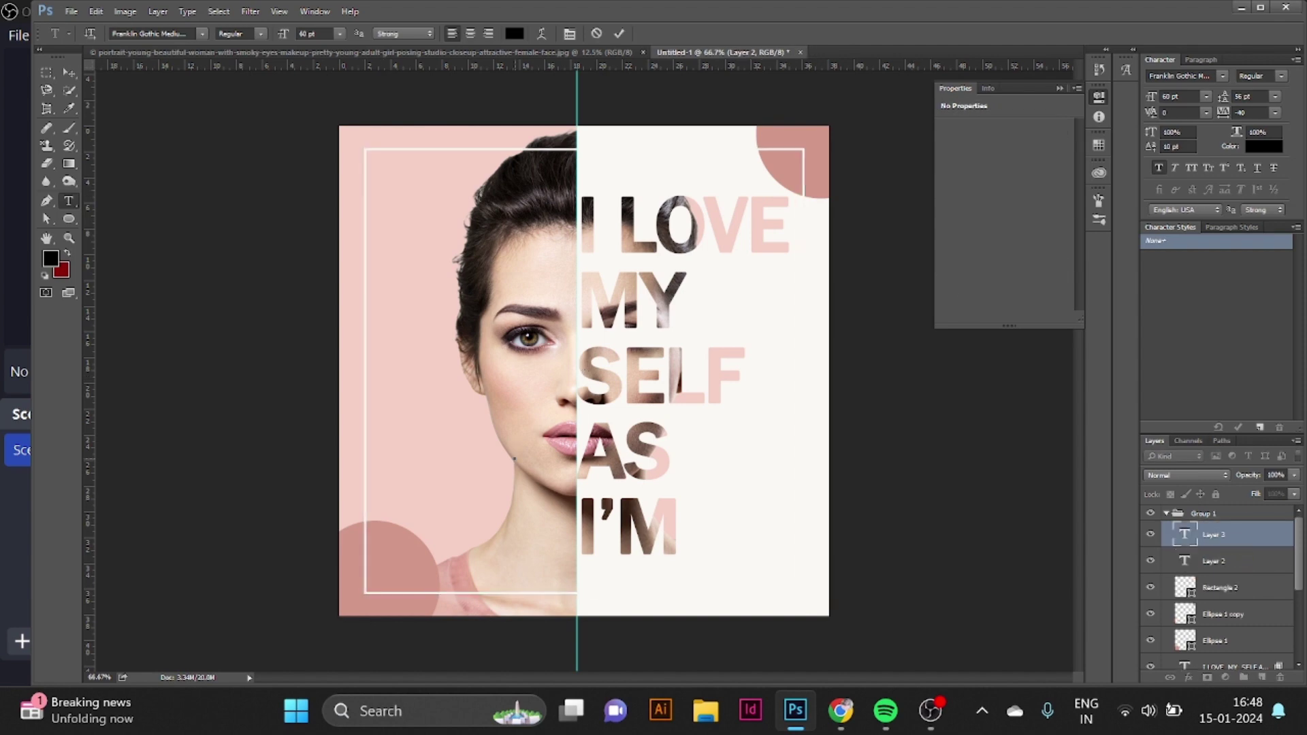
{"action": "type", "text": "NIKITA  GRAPHIC"}
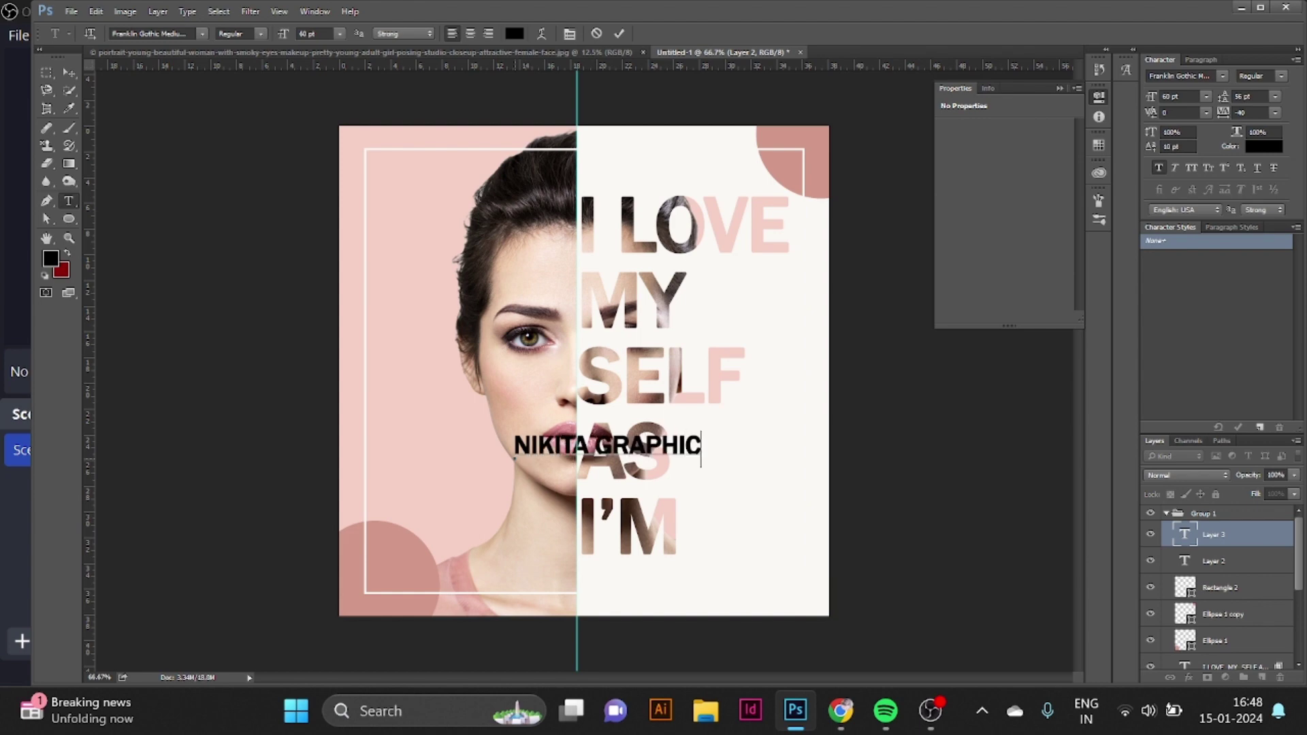
{"action": "type", "text": " DESIG"}
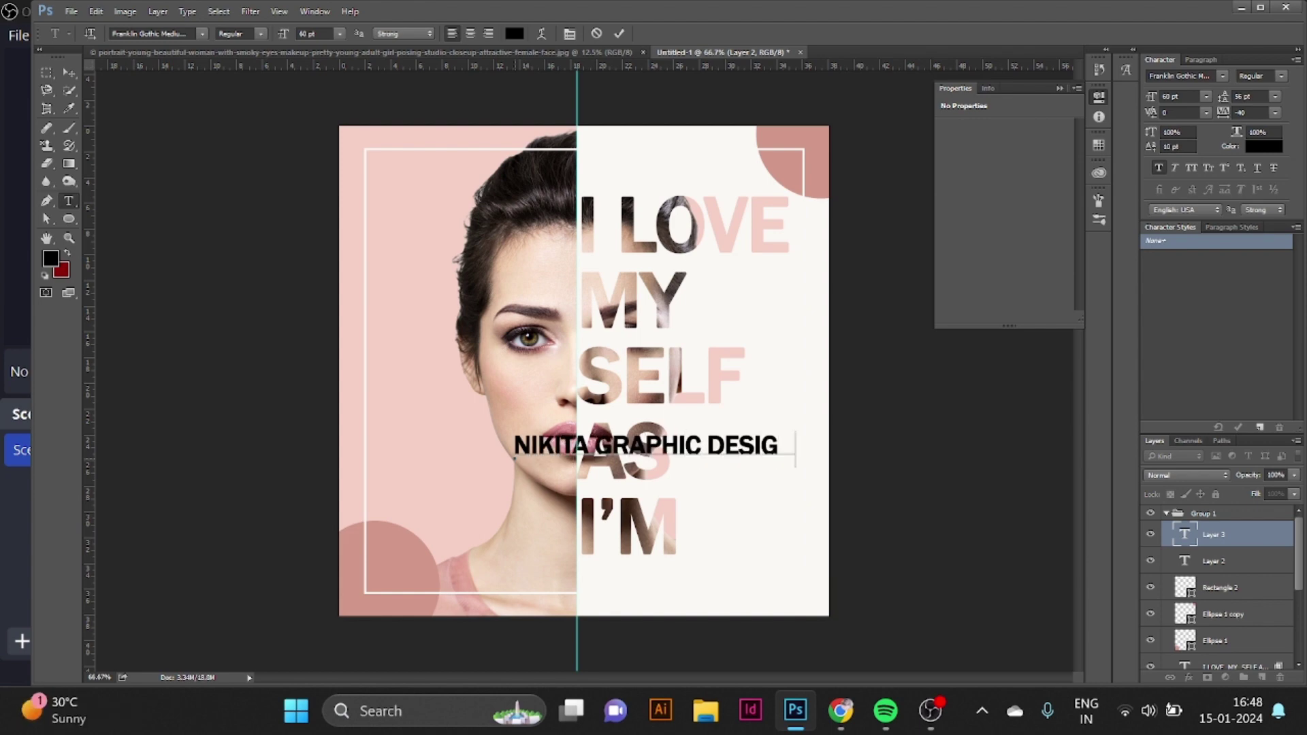
{"action": "type", "text": "NER"}
- Break the designer credit into three lines: the first name, "GRAPHIC" and "DESIGNER"
{"action": "left_click", "coordinate": [591, 446]}
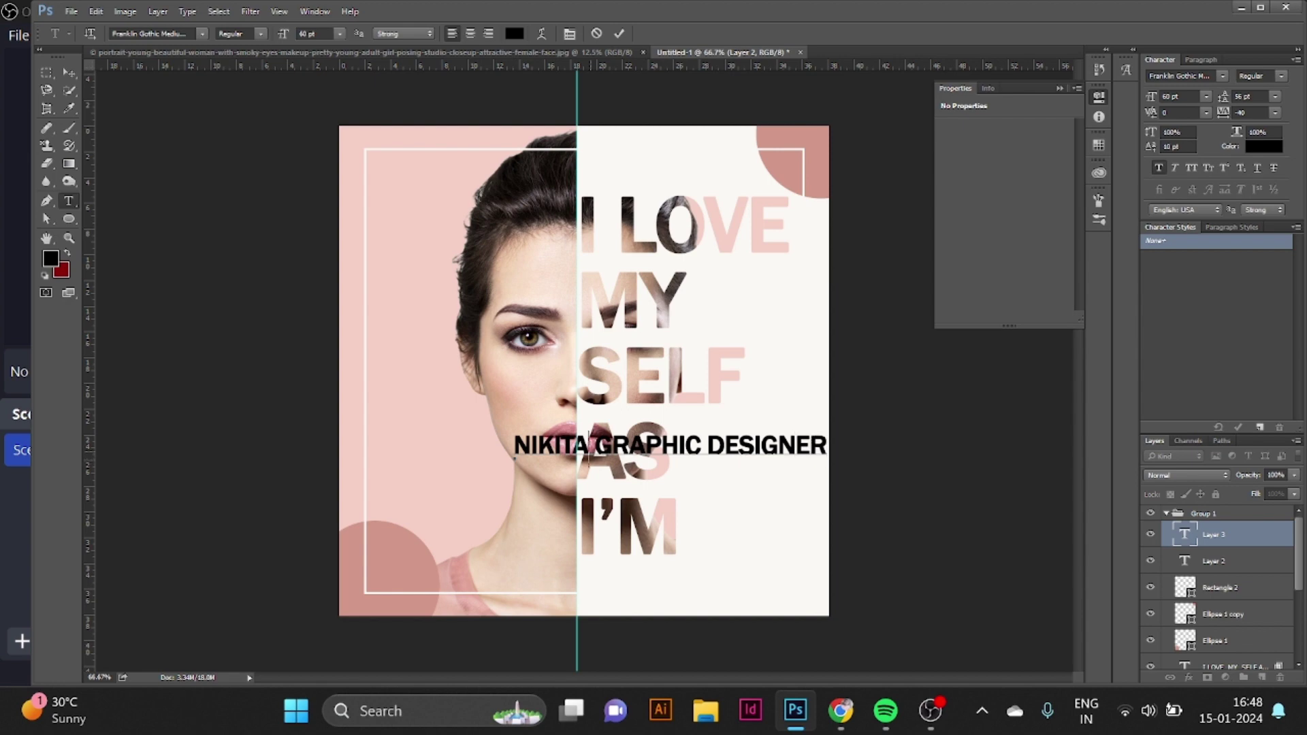
{"action": "key", "text": "Return"}
{"action": "left_click", "coordinate": [634, 478]}
{"action": "key", "text": "Return"}
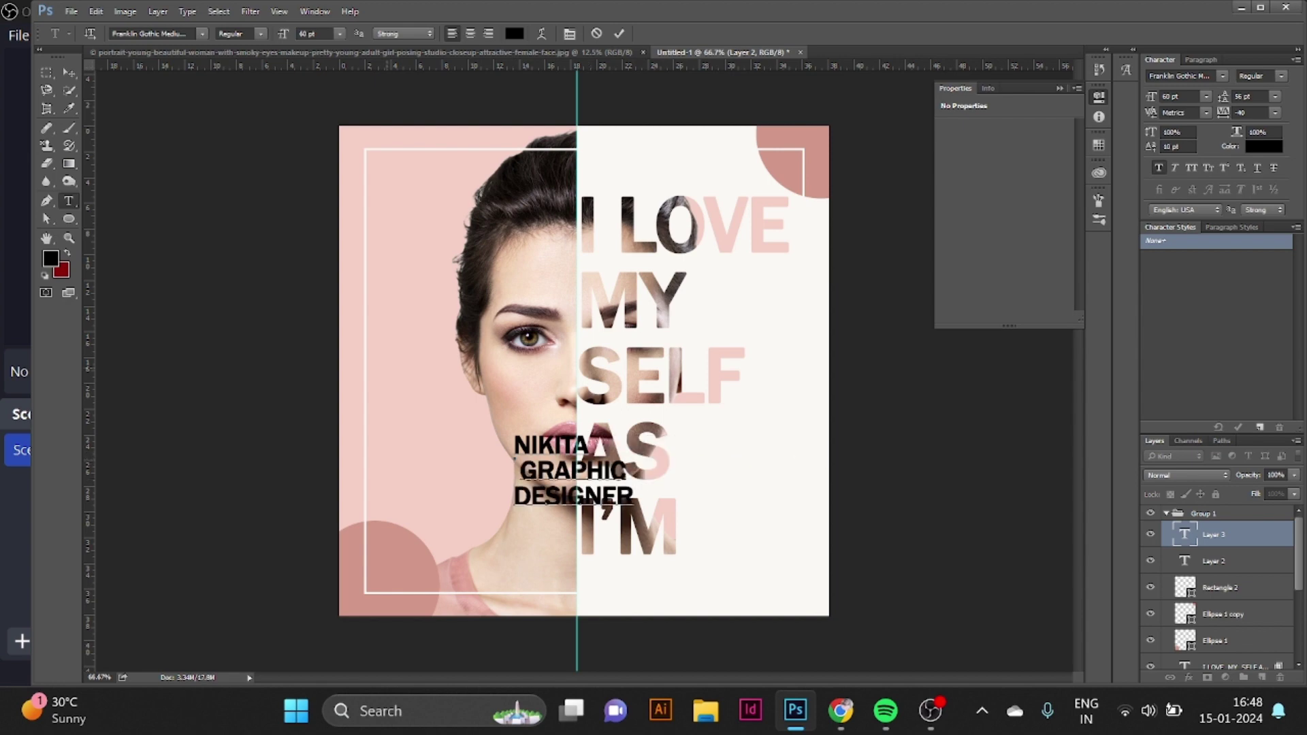
- Move the designer credit to the upper part of the portrait half and remove the leading space before "GRAPHIC"
{"action": "left_click", "coordinate": [69, 72]}
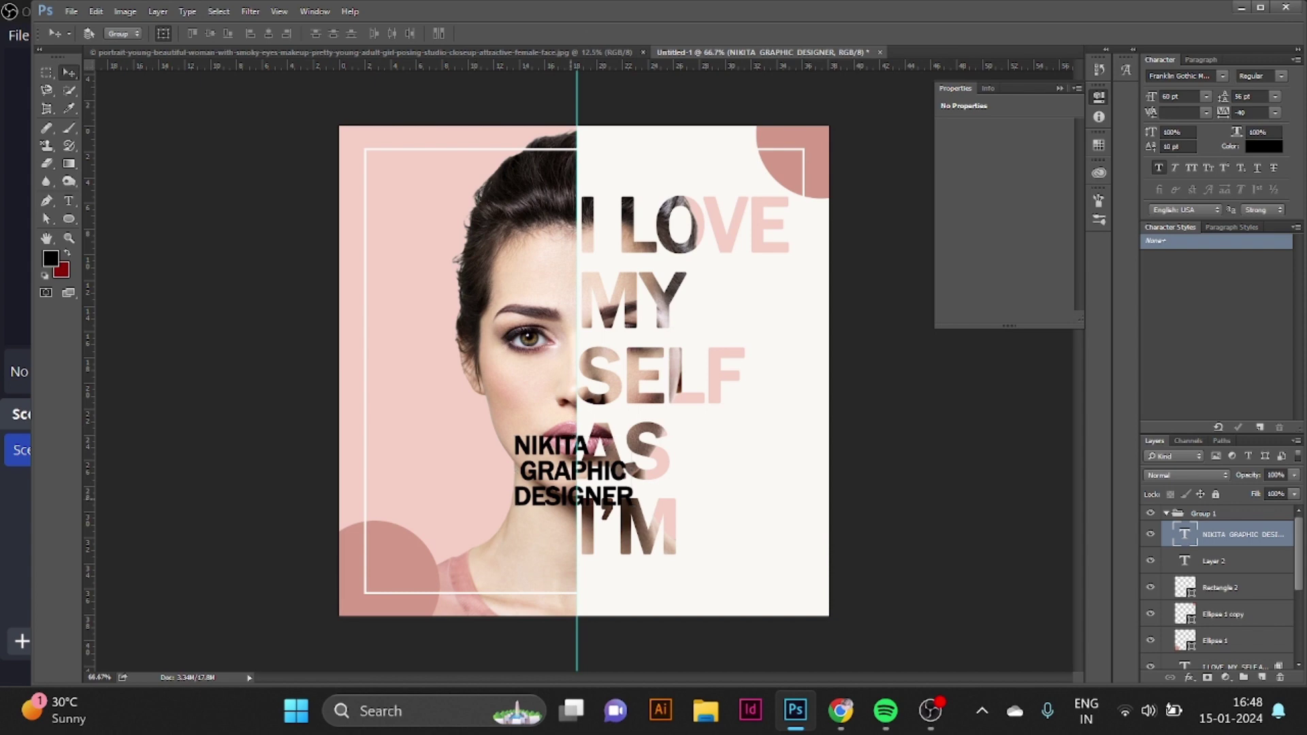
{"action": "left_click_drag", "start_coordinate": [591, 474], "coordinate": [478, 252]}
{"action": "left_click", "coordinate": [69, 201]}
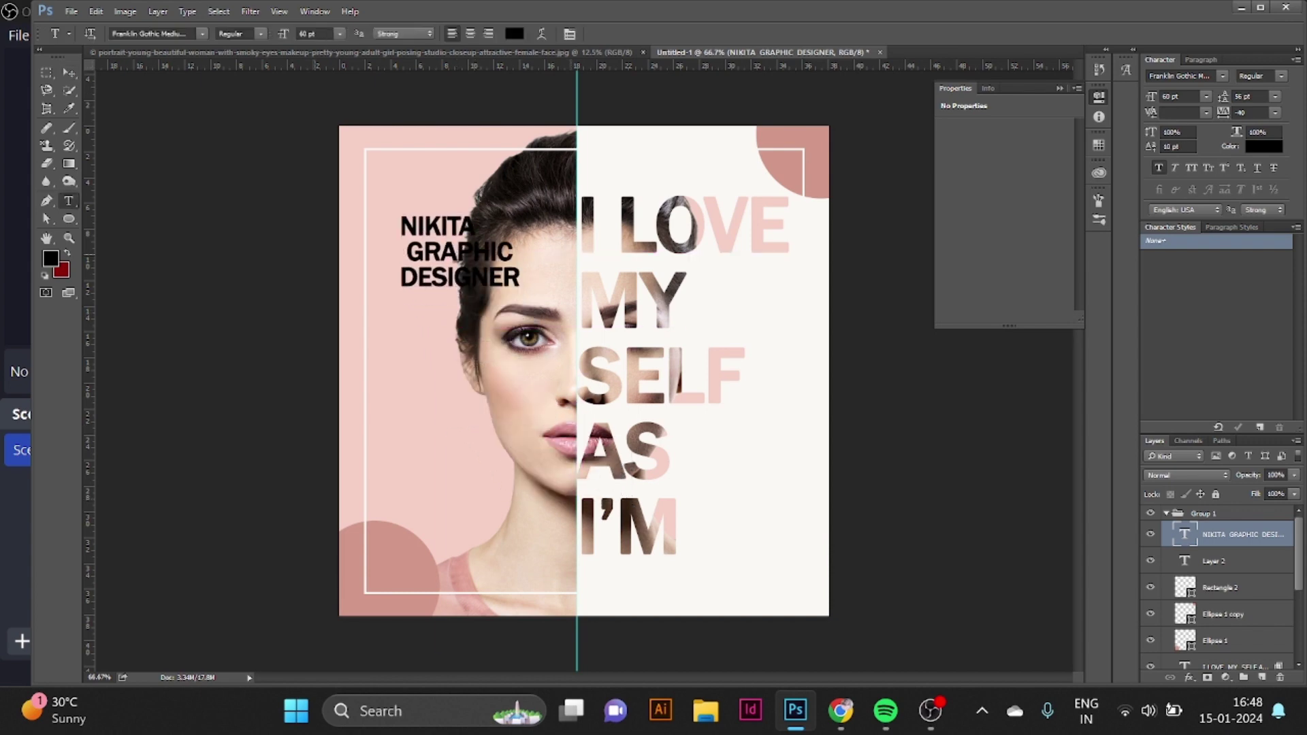
{"action": "left_click", "coordinate": [410, 254]}
{"action": "key", "text": "BackSpace"}
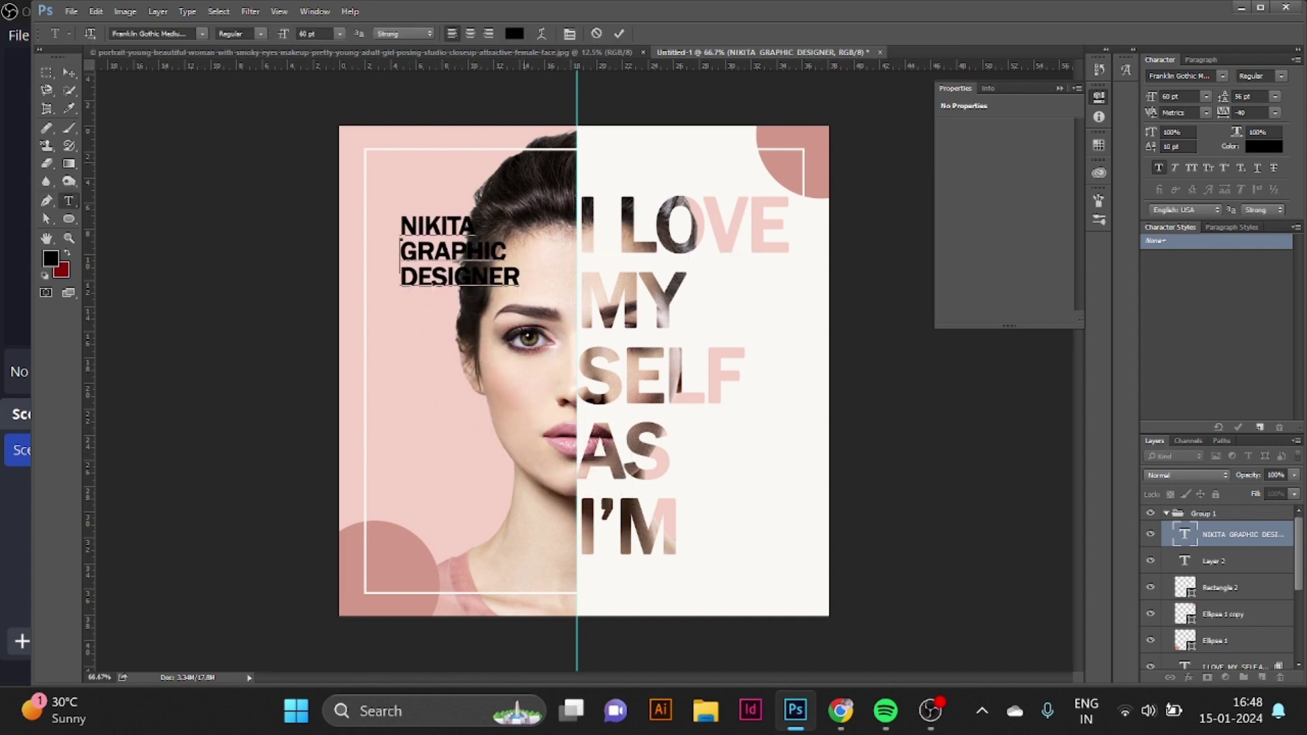
- Recolour all three lines of the designer credit from black to a light pink based on the corner circle's dusty pink
{"action": "left_click", "coordinate": [514, 33]}
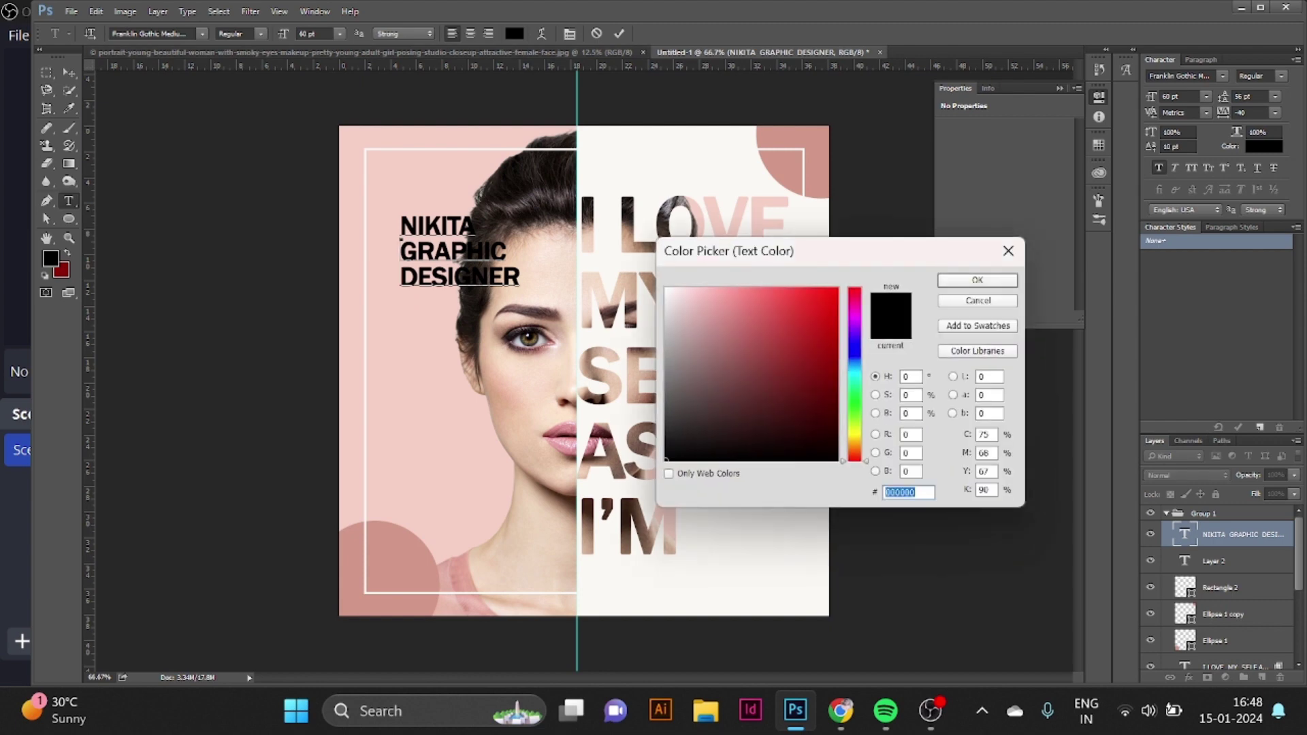
{"action": "left_click", "coordinate": [718, 321]}
{"action": "left_click", "coordinate": [402, 574]}
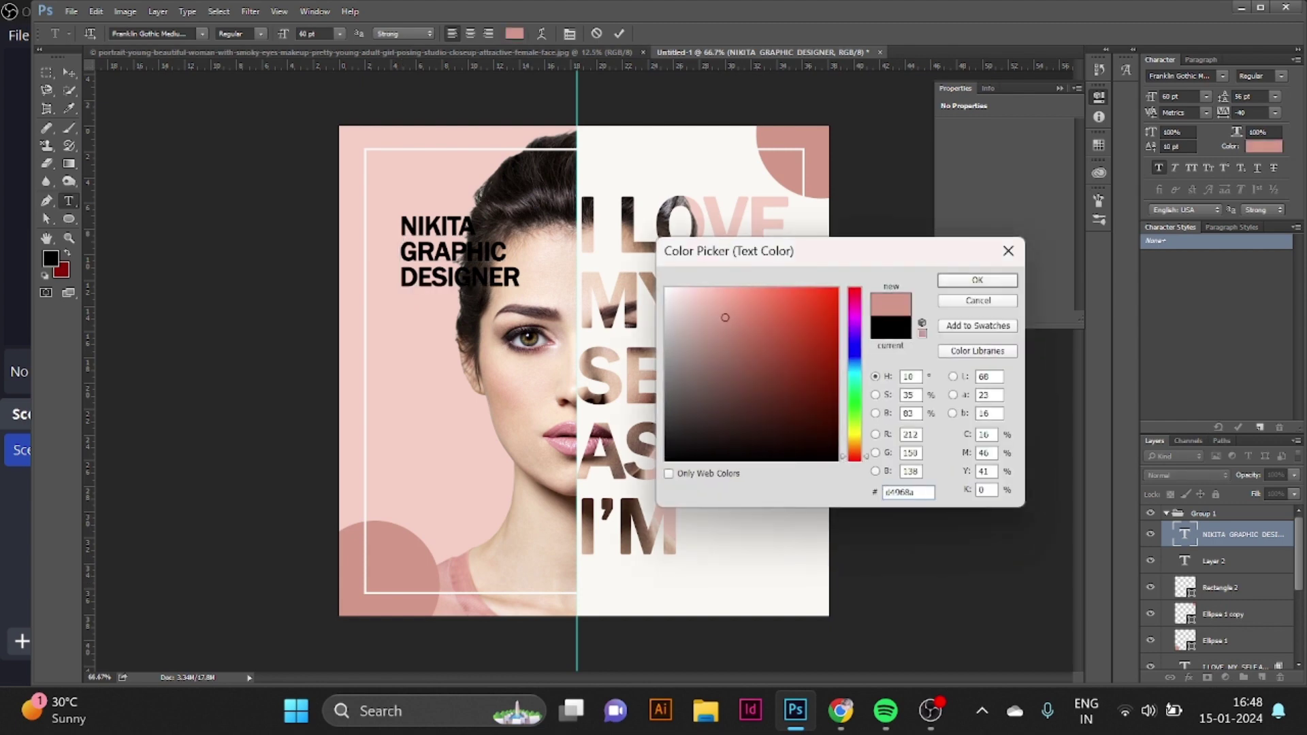
{"action": "left_click", "coordinate": [977, 280]}
{"action": "key", "text": "ctrl+a"}
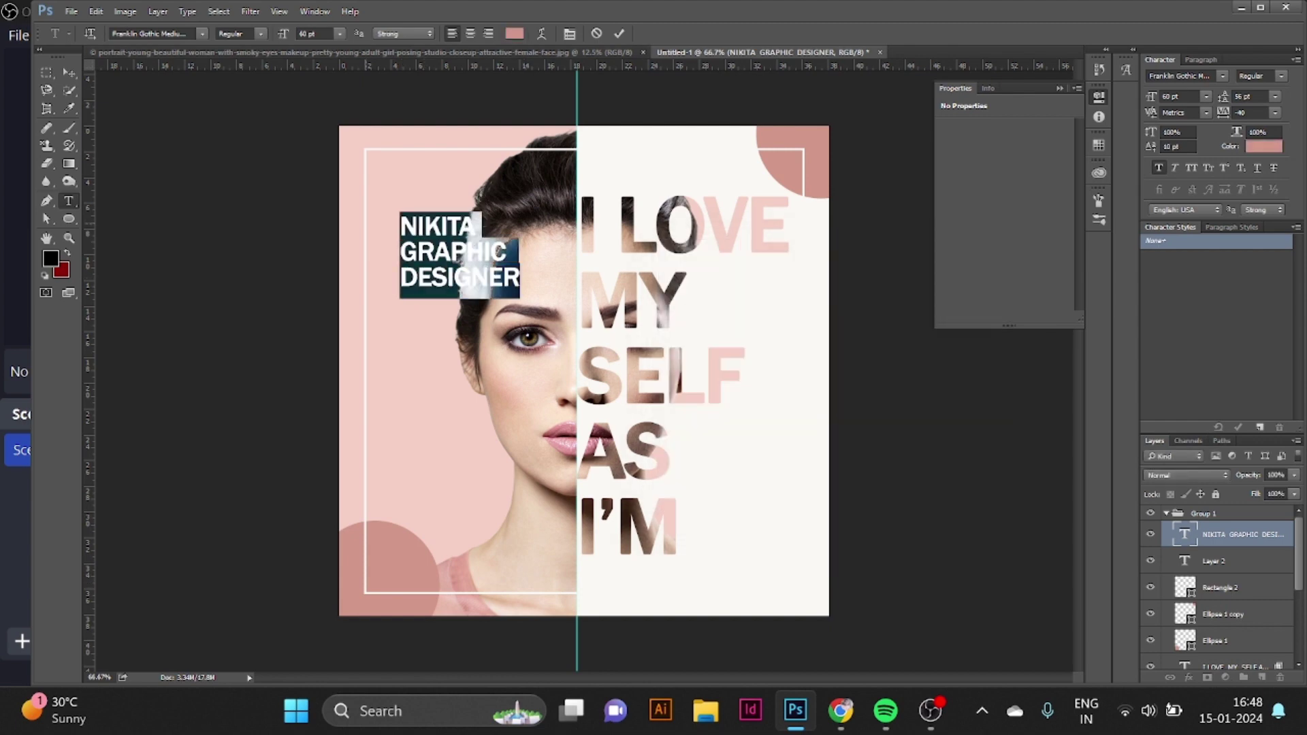
{"action": "left_click", "coordinate": [514, 33]}
{"action": "type", "text": "d4968a"}
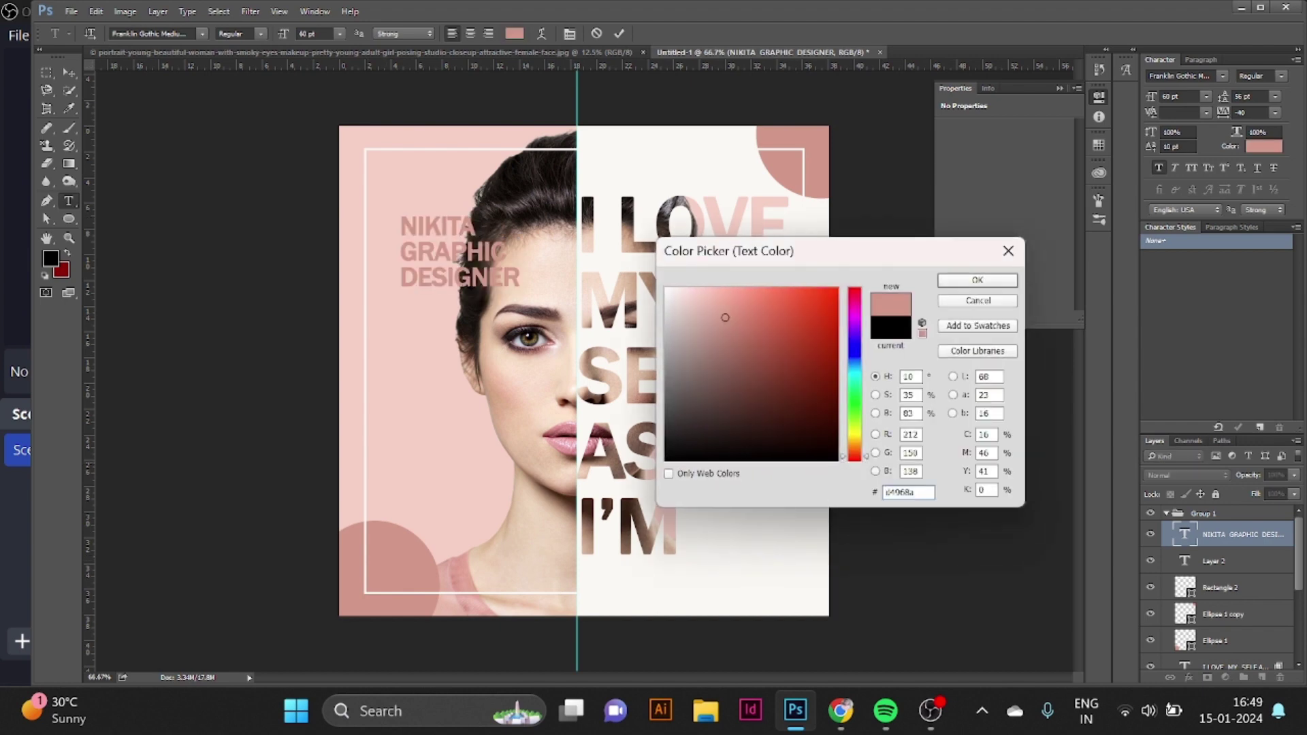
{"action": "type", "text": "f0b9ae"}
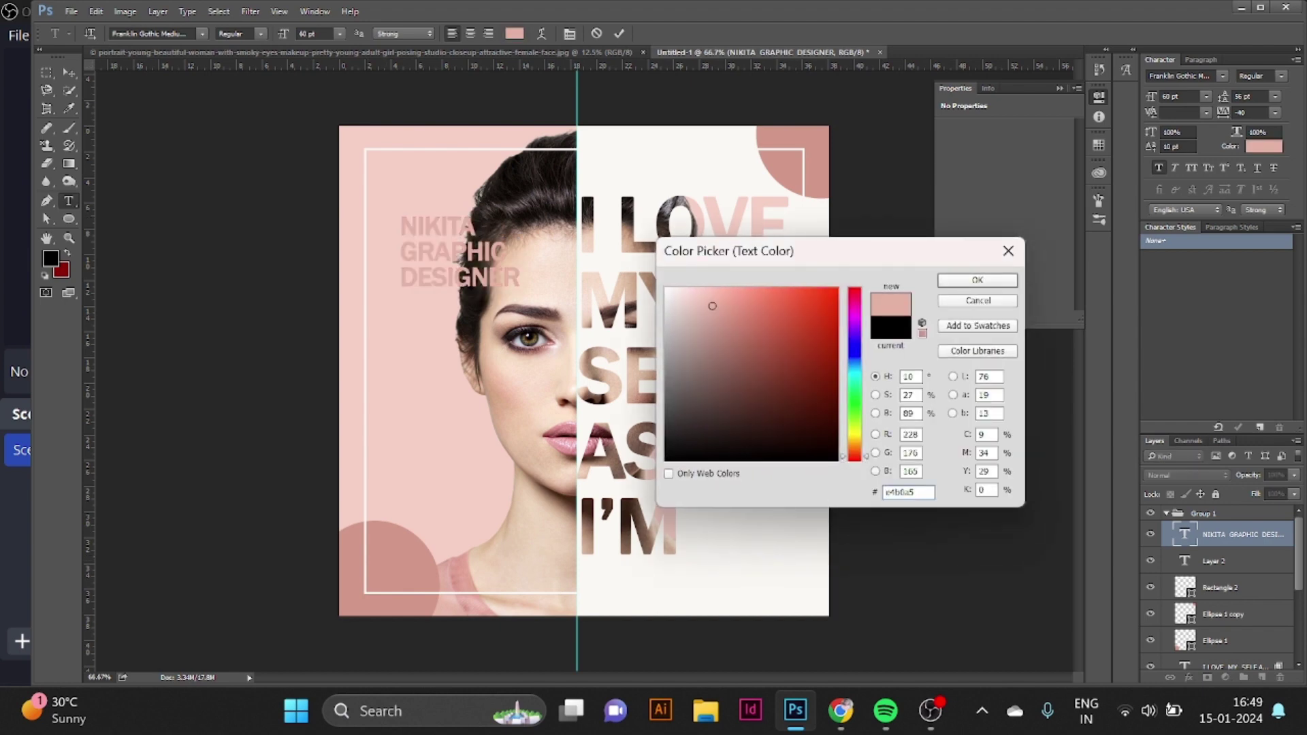
{"action": "key", "text": "Return"}
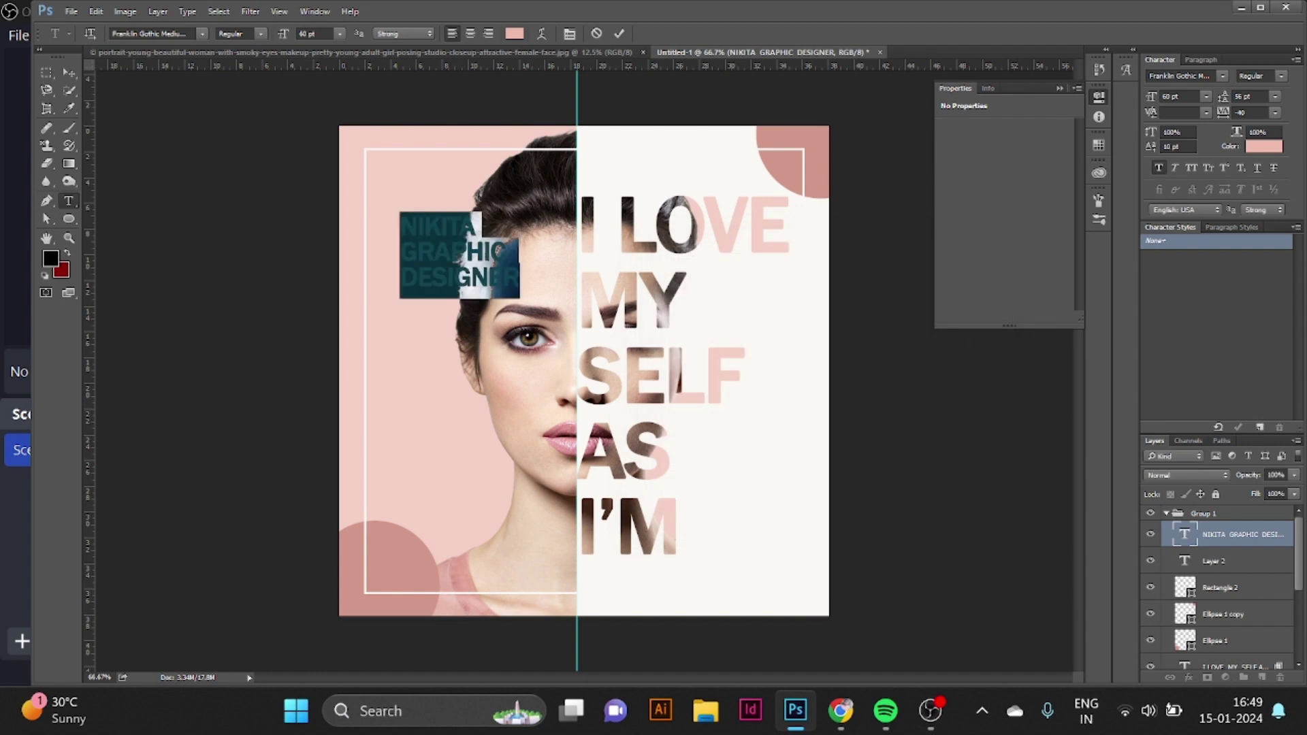
- Scale the designer credit to about 65.4% and place it inside the upper-left corner of the white frame
{"action": "left_click", "coordinate": [69, 72]}
{"action": "left_click_drag", "start_coordinate": [434, 241], "coordinate": [406, 201]}
{"action": "left_click_drag", "start_coordinate": [493, 248], "coordinate": [414, 189]}
{"action": "key", "text": "t"}
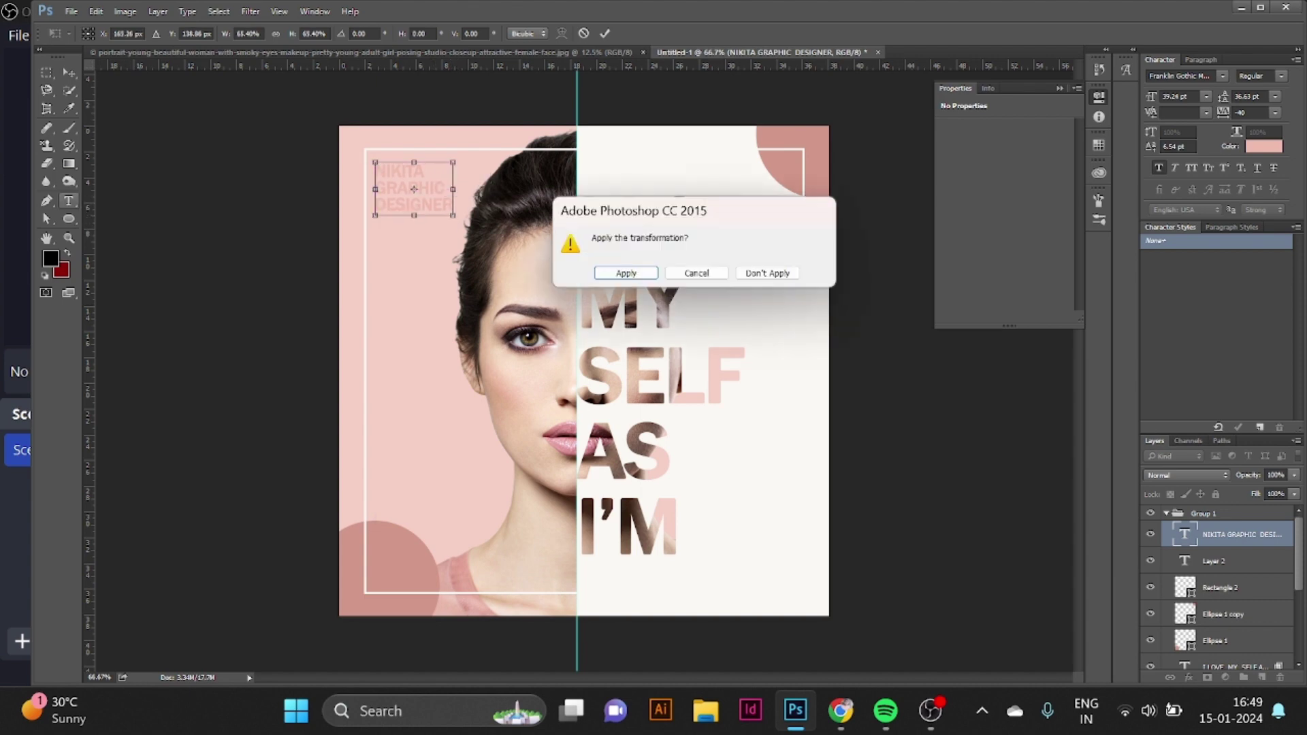
{"action": "key", "text": "Return"}
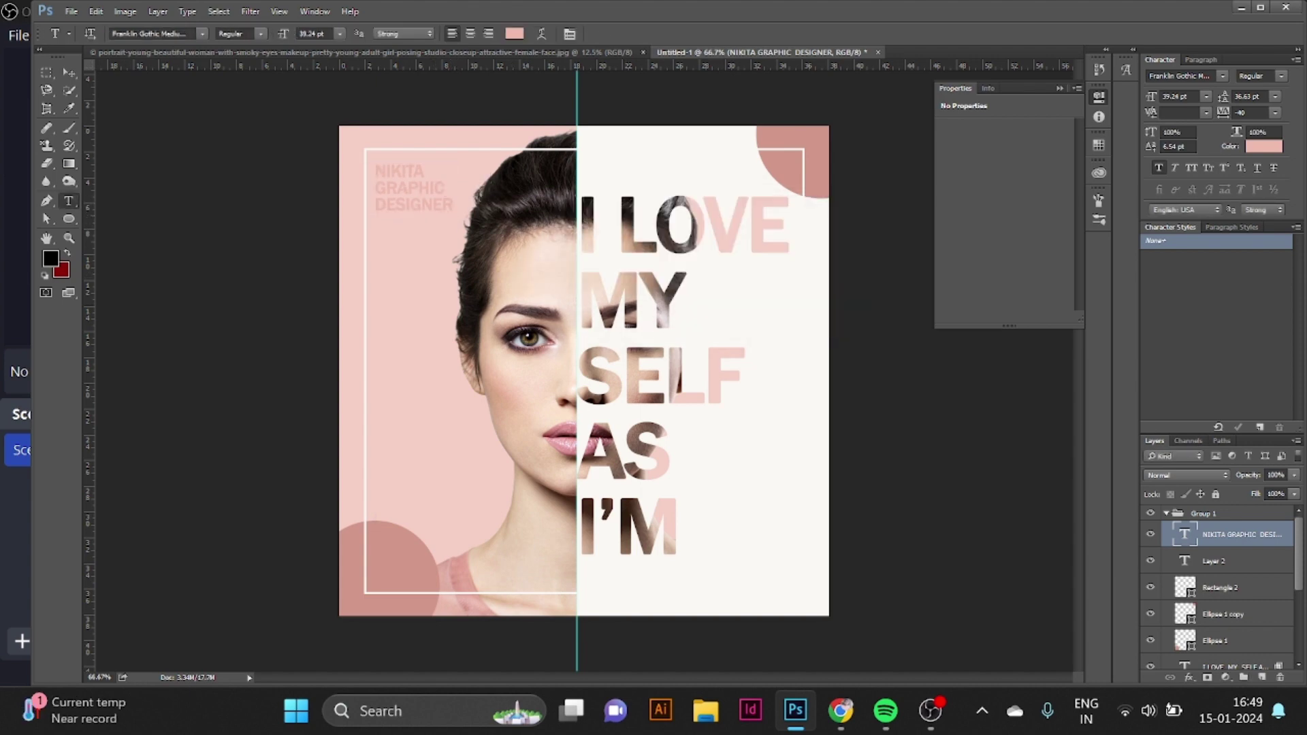
- Set the designer credit's text colour to pink e8b3a9 and collapse the empty Properties display
{"action": "left_click", "coordinate": [516, 33]}
{"action": "left_click", "coordinate": [693, 297]}
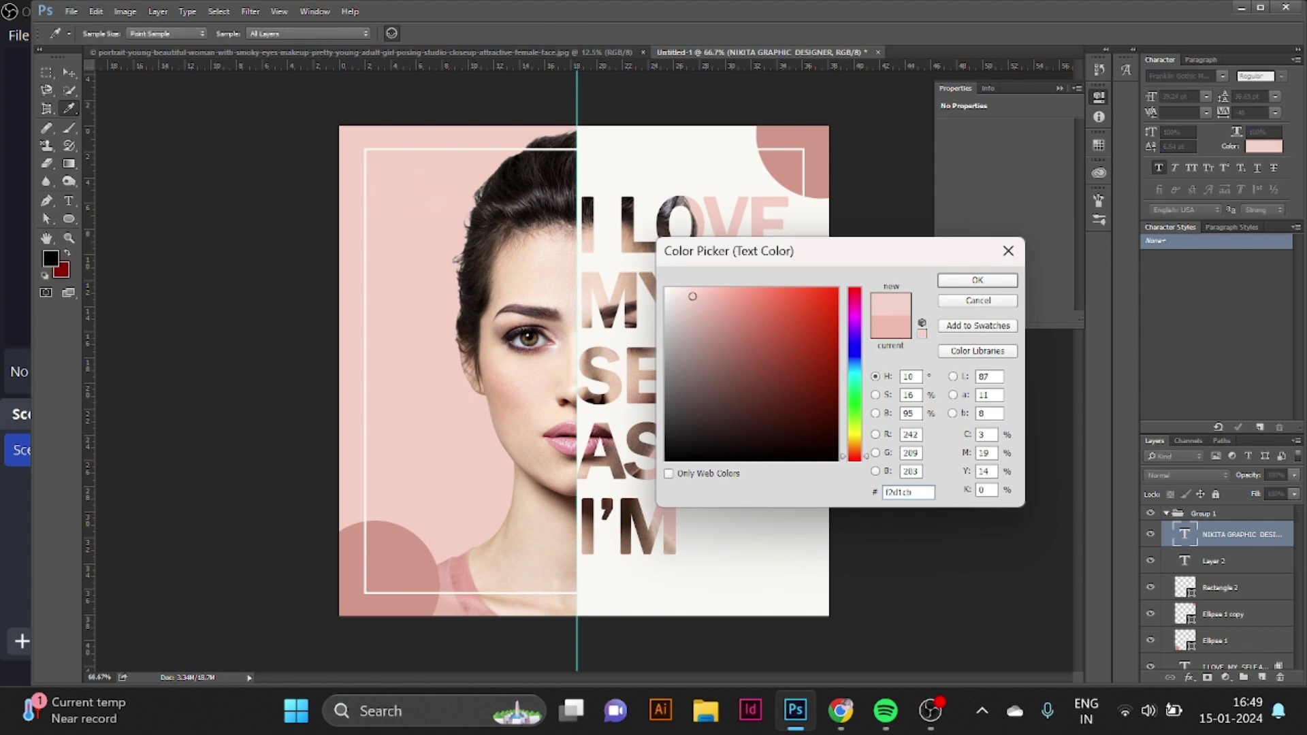
{"action": "left_click", "coordinate": [690, 306]}
{"action": "left_click_drag", "start_coordinate": [690, 307], "coordinate": [712, 303]}
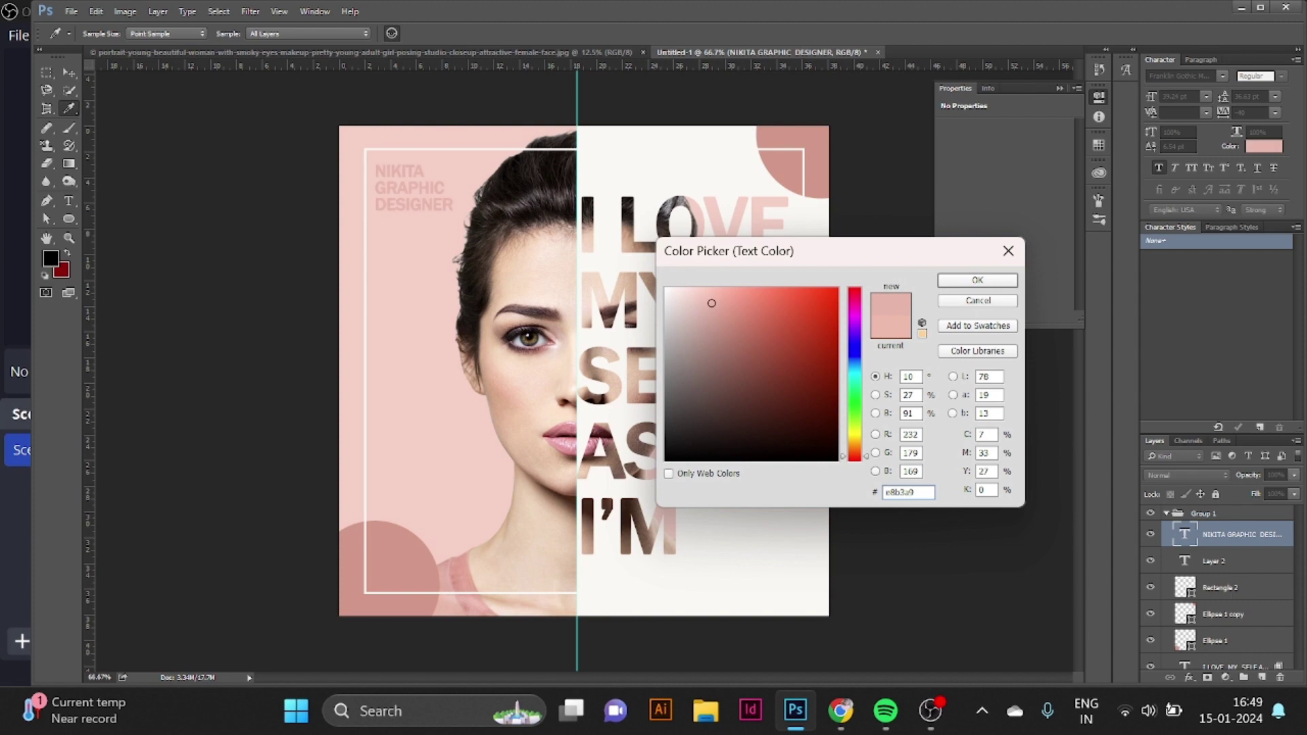
{"action": "key", "text": "Return"}
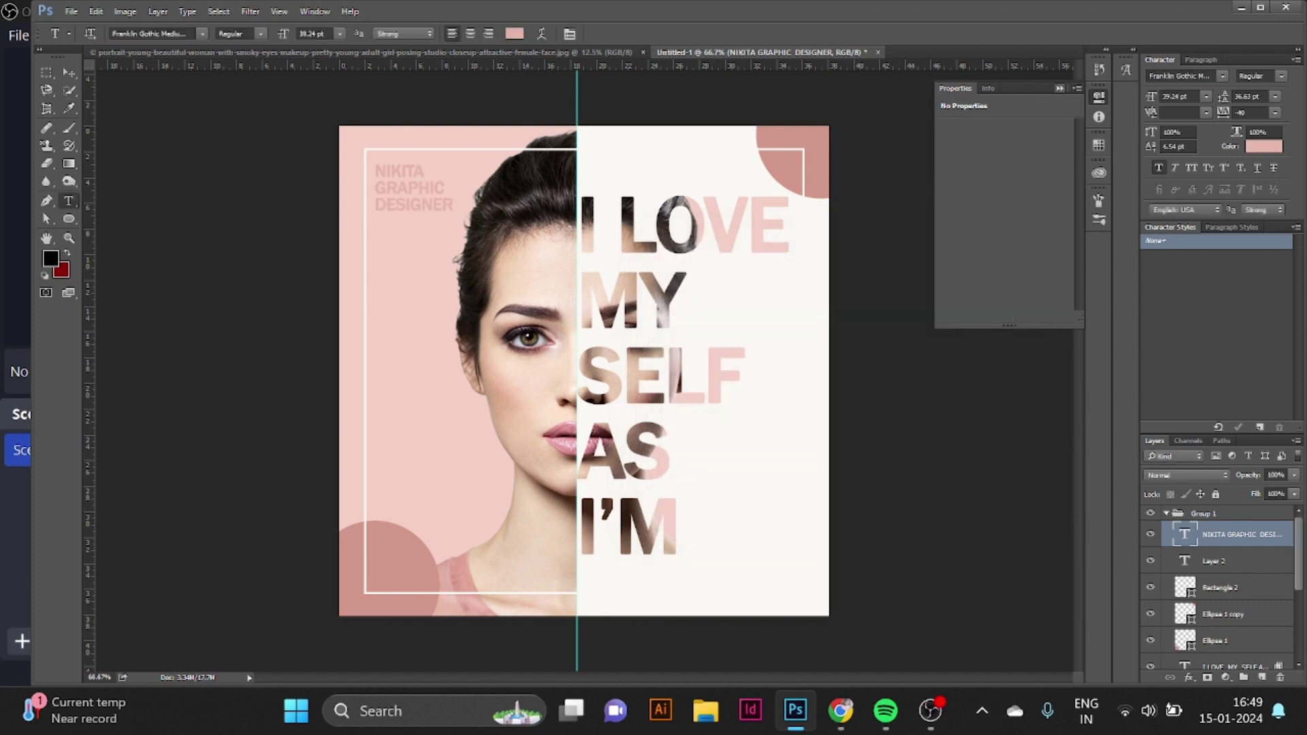
{"action": "left_click", "coordinate": [1060, 88]}
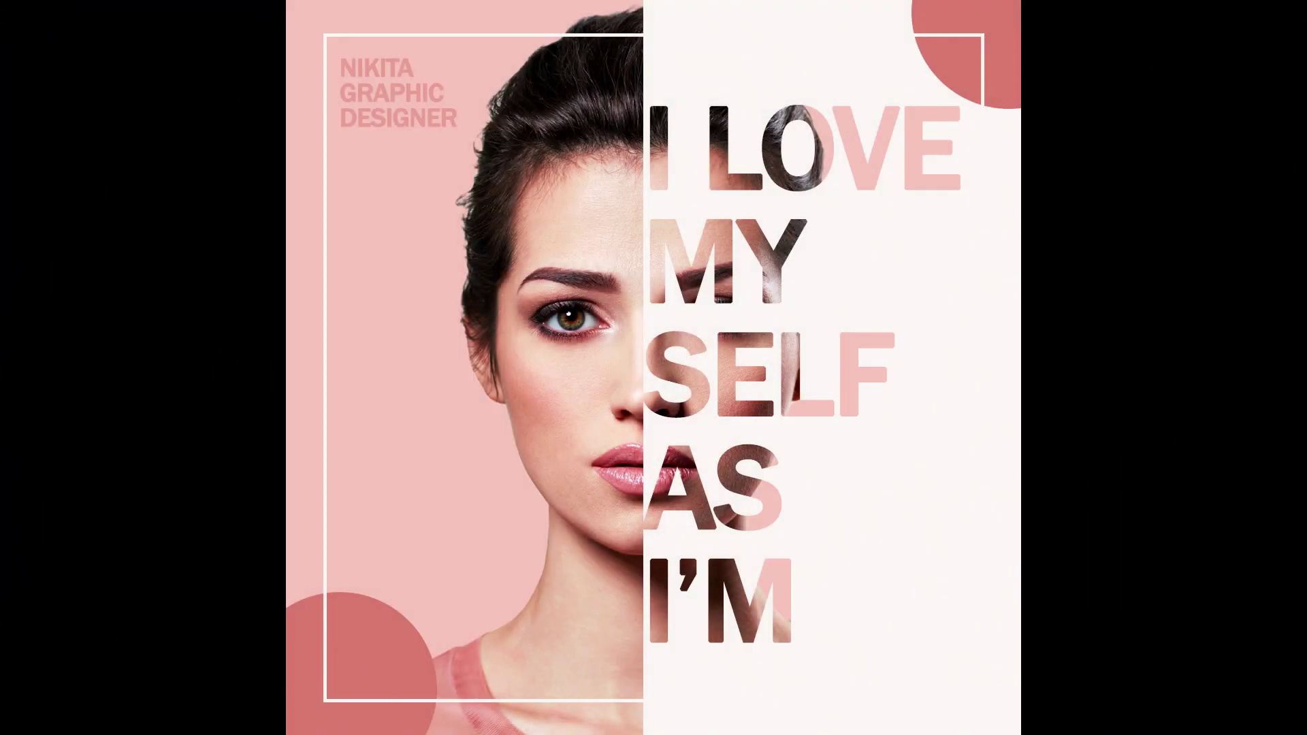